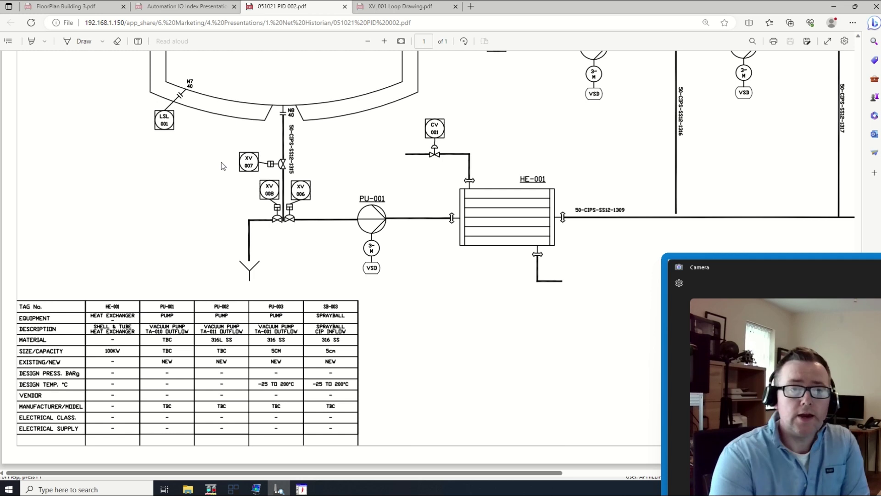
pyautogui.click(390, 7)
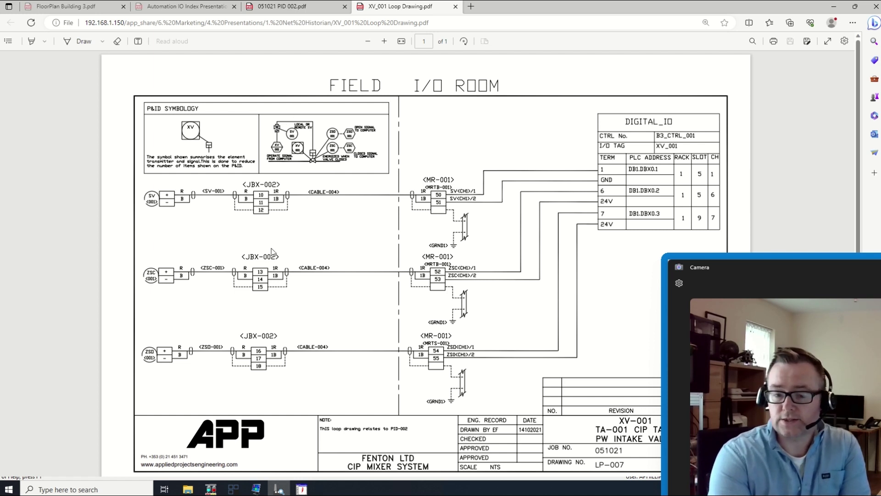
# Check the 051021 PID 002 P&ID drawing in Edge, then return to DeltaV Explorer.
pyautogui.click(278, 489)
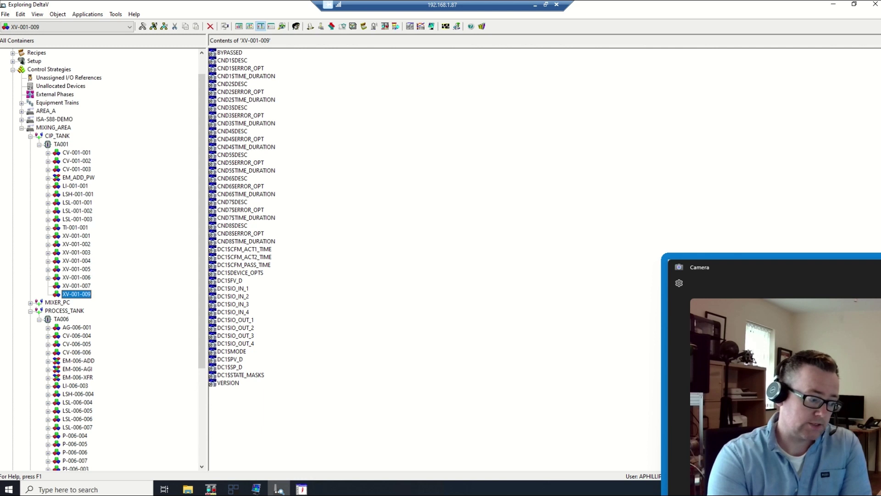
pyautogui.hotkey('alt', 'Tab')
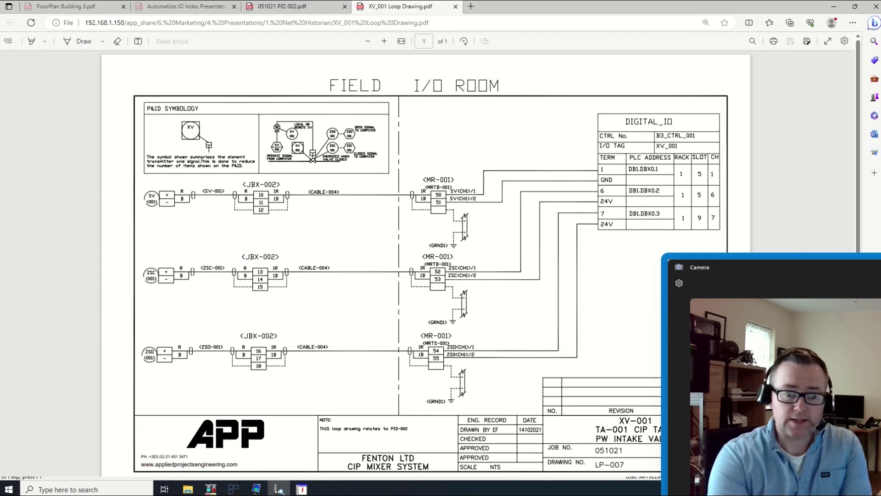
pyautogui.click(312, 6)
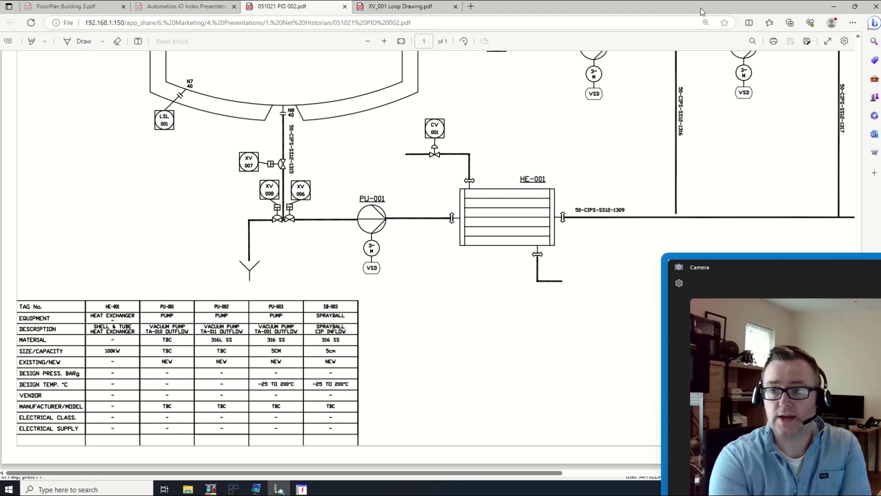
pyautogui.click(834, 9)
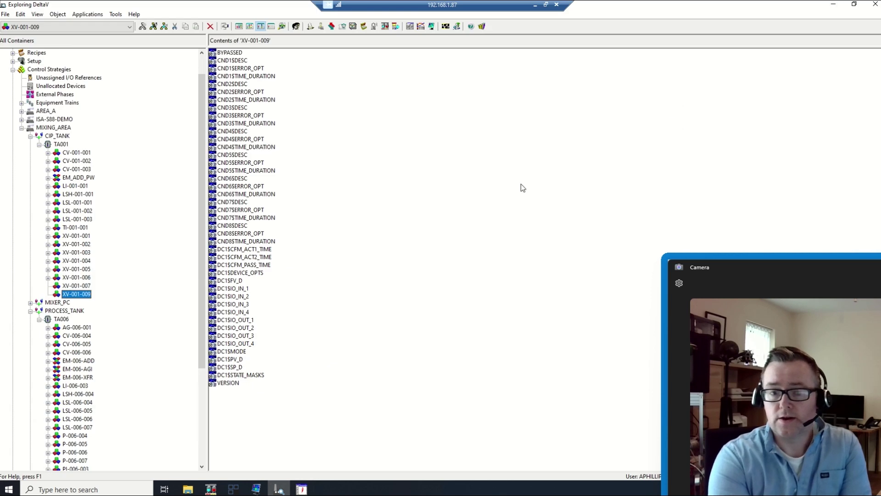
# Create a new control module under TA001 set to start from an existing module.
pyautogui.rightClick(64, 145)
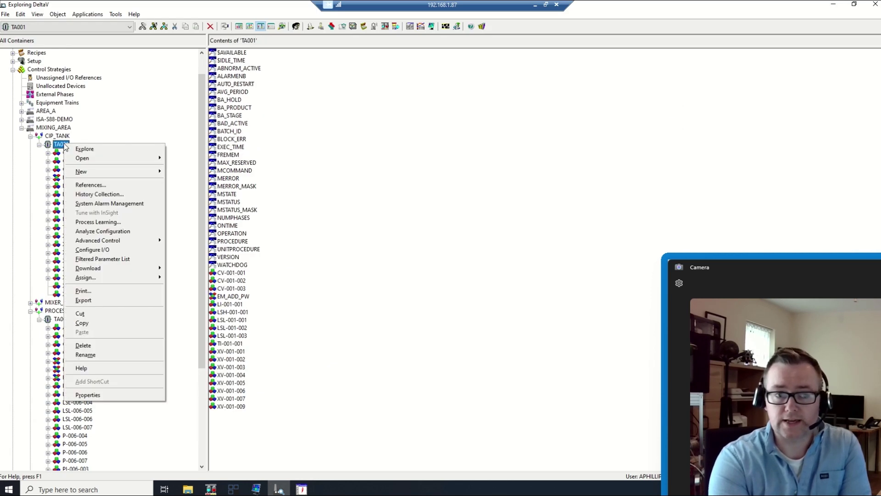
pyautogui.moveTo(120, 173)
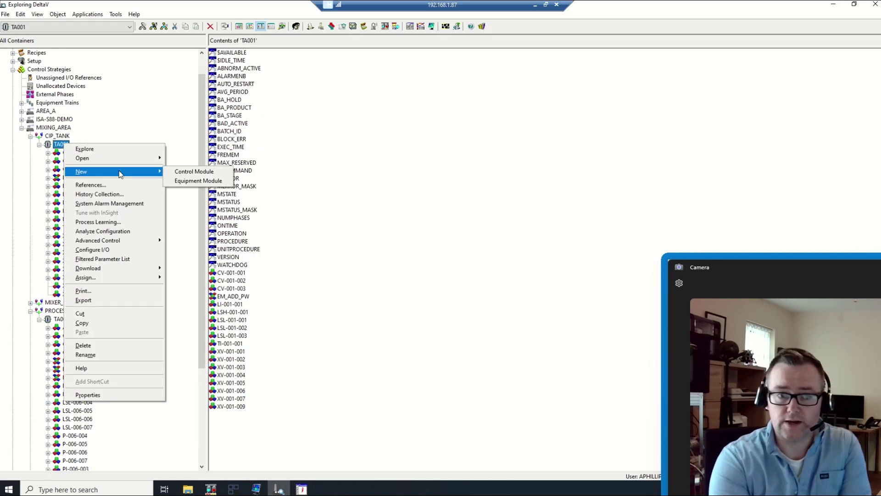
pyautogui.click(176, 171)
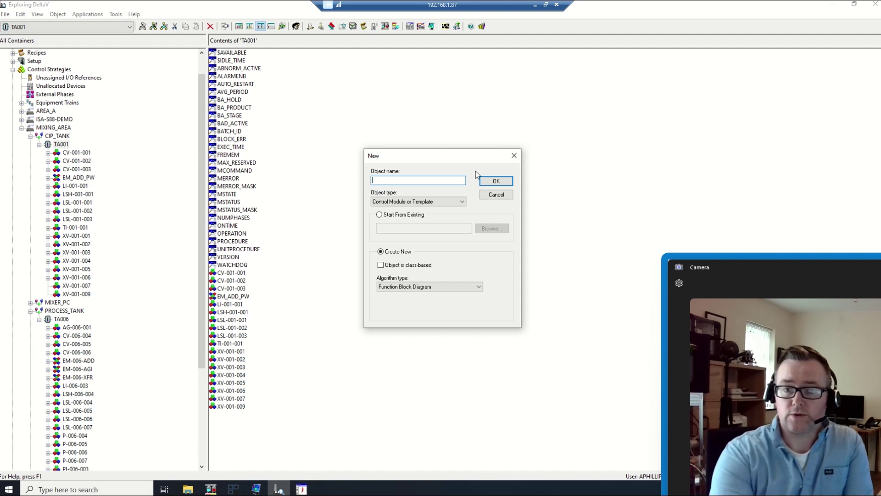
pyautogui.click(393, 217)
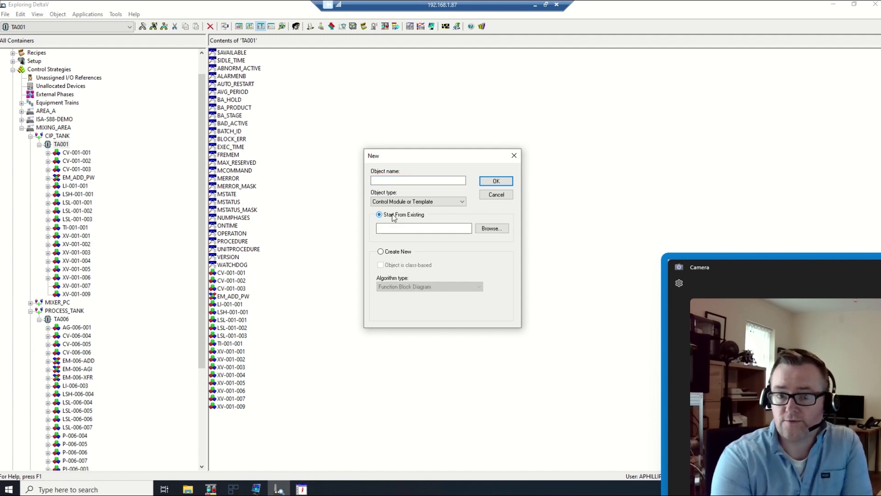
# Browse to PROCESS_TANK/TA006 and choose XV-006-009 as the source module.
pyautogui.click(494, 232)
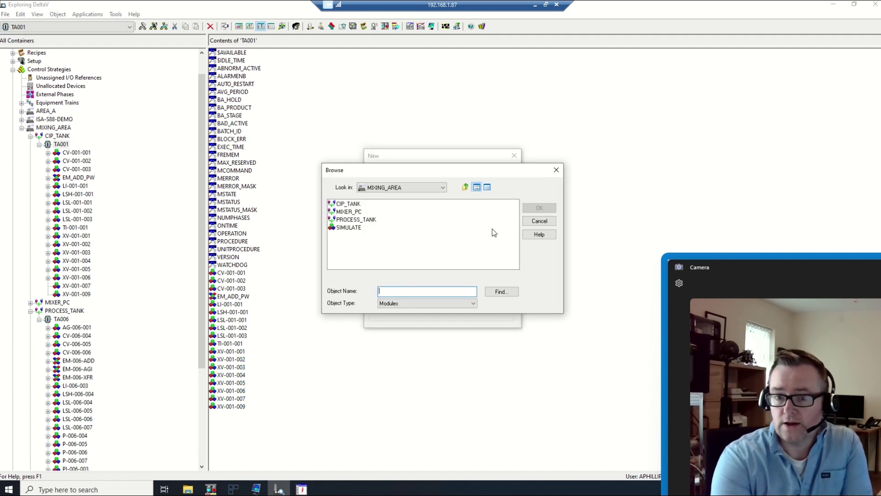
pyautogui.doubleClick(356, 220)
pyautogui.click(345, 205)
pyautogui.doubleClick(345, 205)
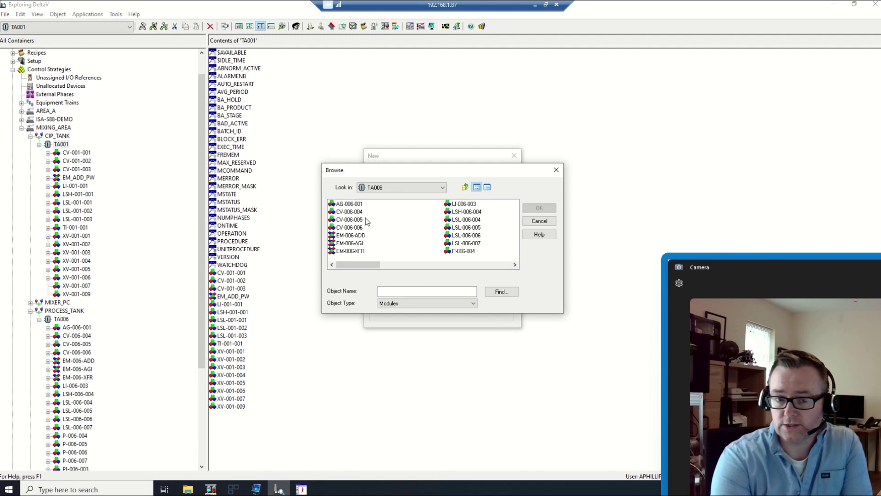
pyautogui.scroll(-3, 454, 256)
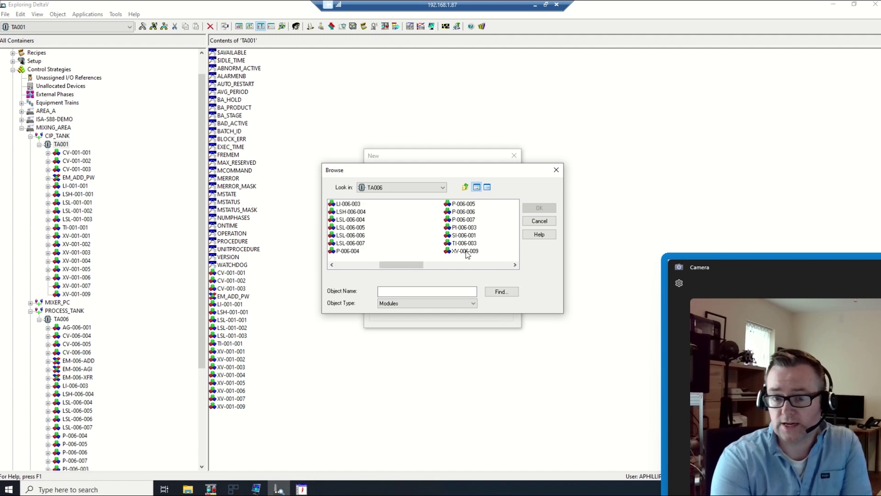
pyautogui.click(465, 252)
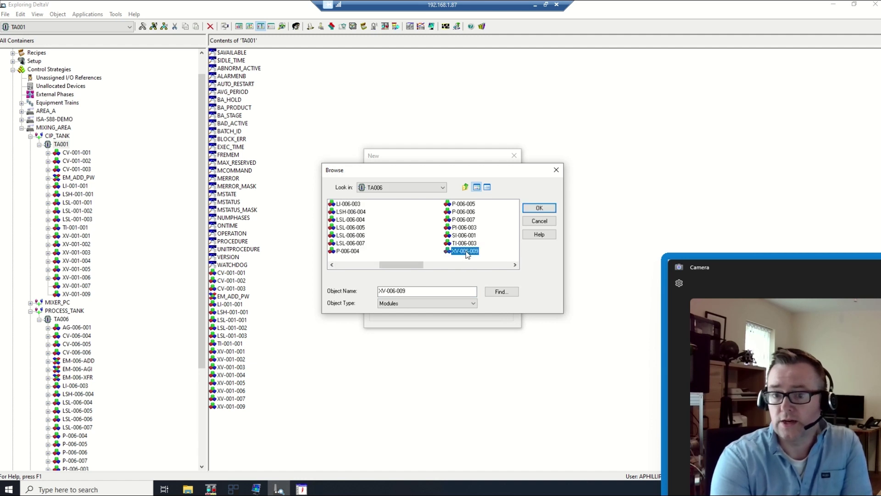
pyautogui.click(533, 209)
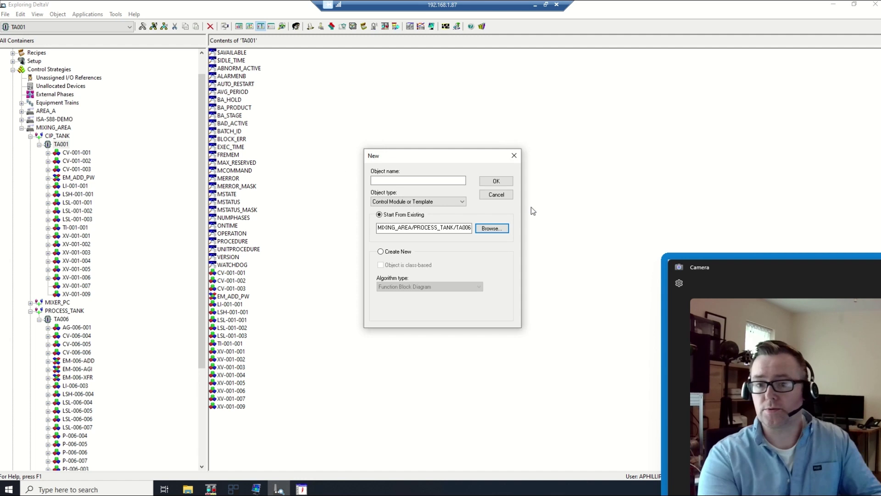
# Name the new module XV-001-008, checking the tag on the P&ID, and create it.
pyautogui.click(431, 179)
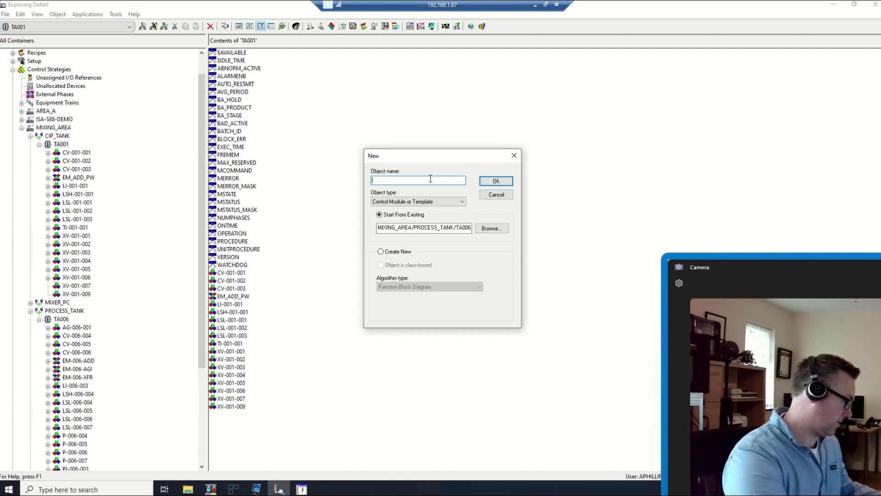
pyautogui.write('XV-')
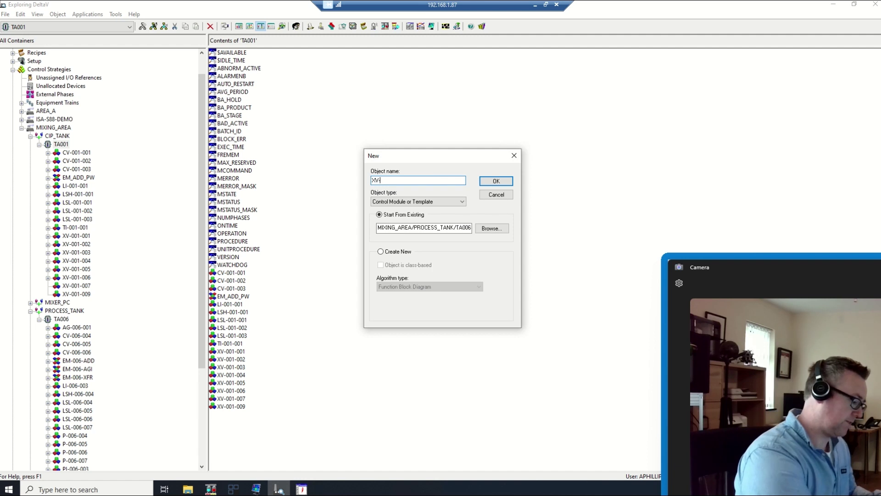
pyautogui.write('001')
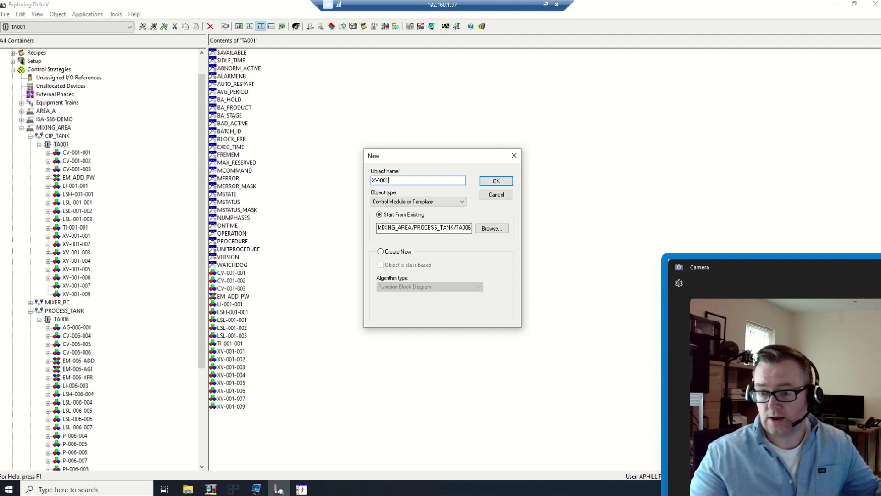
pyautogui.write('-00')
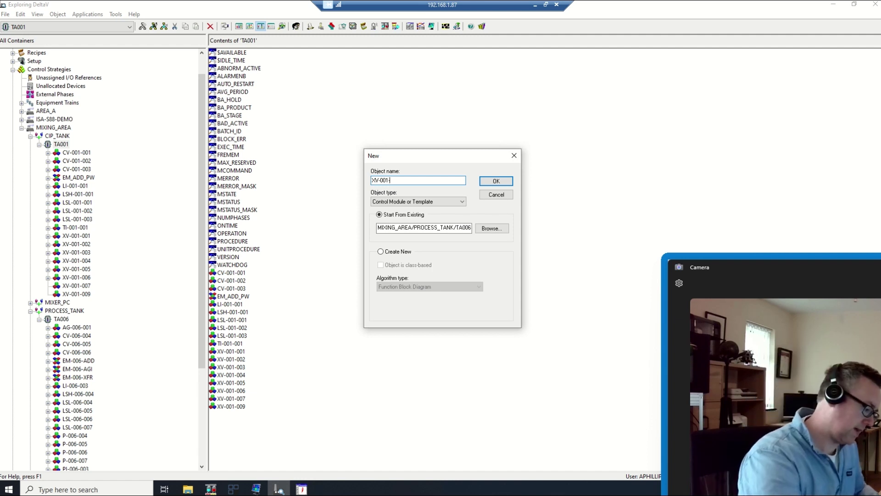
pyautogui.write('8')
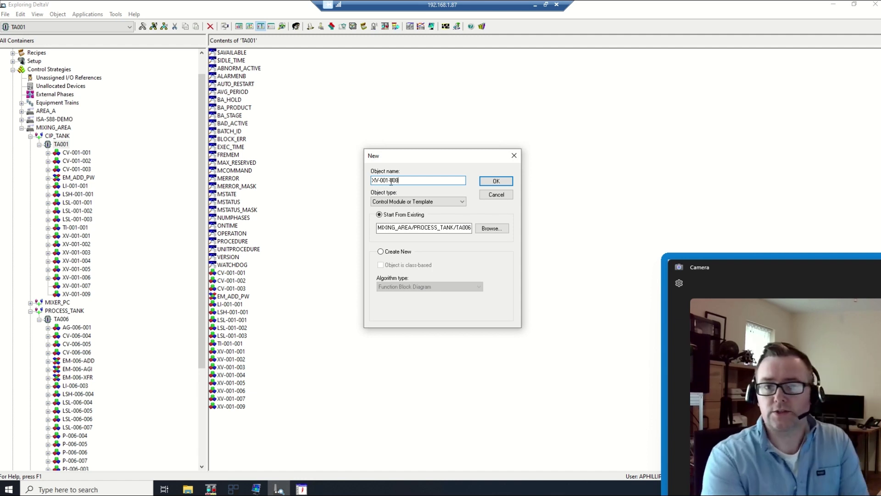
pyautogui.hotkey('alt', 'Tab')
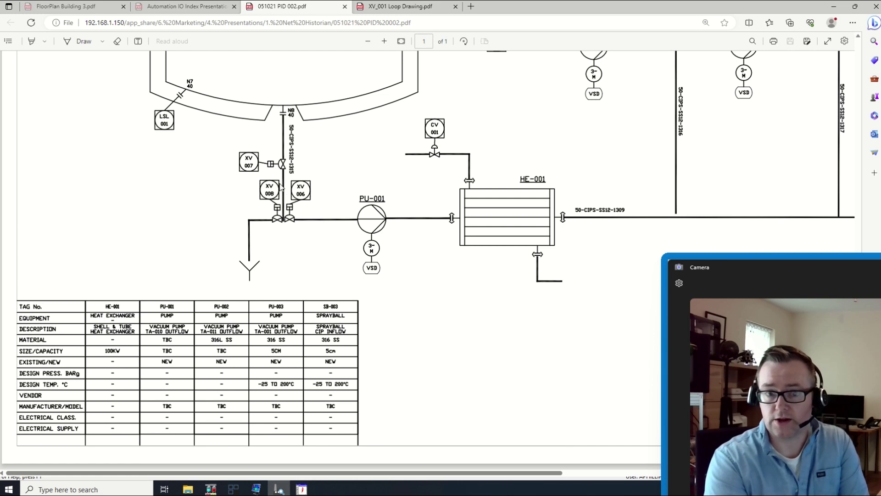
pyautogui.scroll(5, 280, 193)
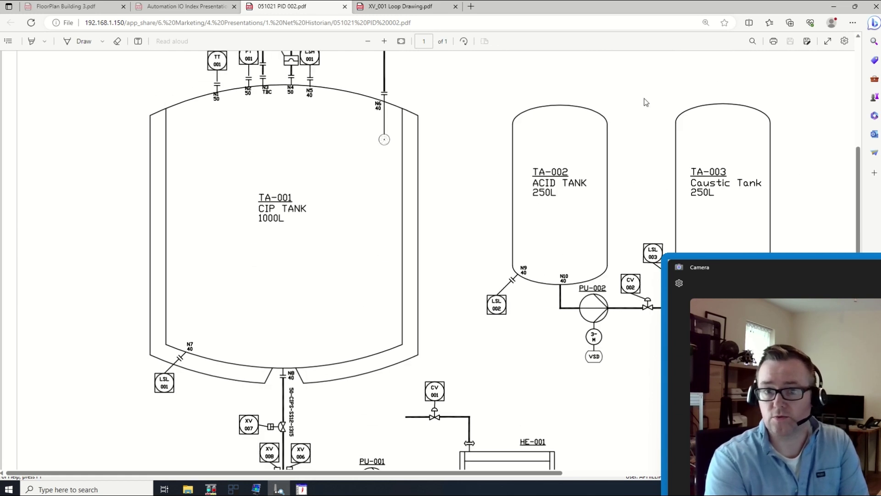
pyautogui.click(836, 10)
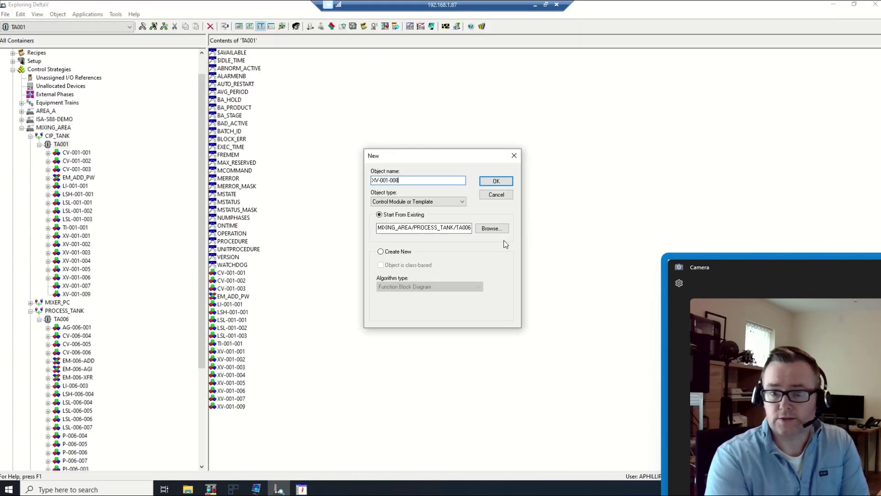
pyautogui.click(495, 181)
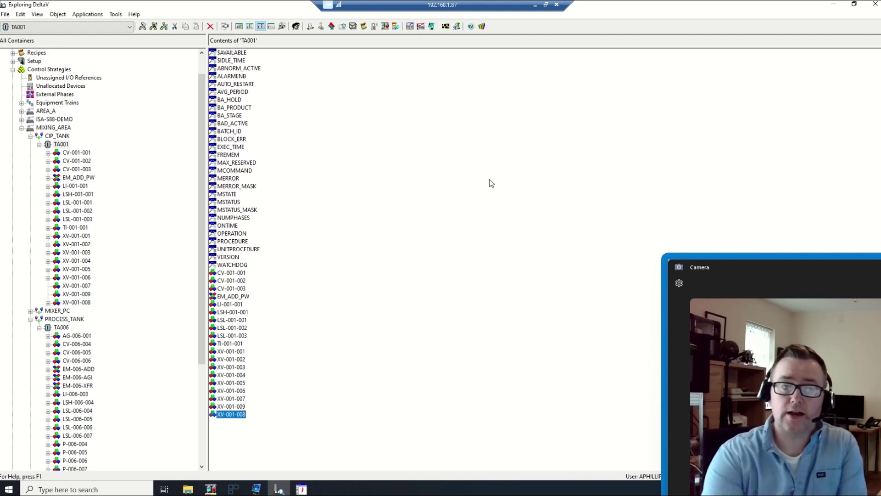
# Assign XV-001-008 to controller node APPC3 through Assign > Module to Node.
pyautogui.click(76, 303)
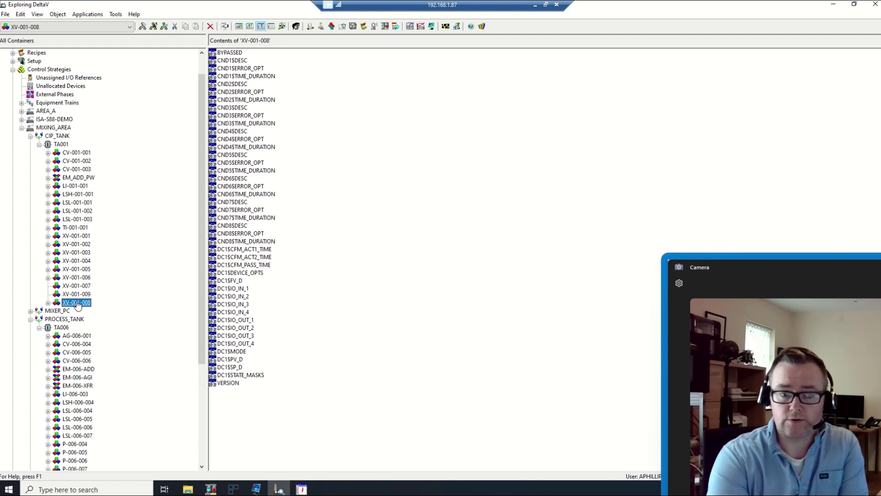
pyautogui.rightClick(77, 302)
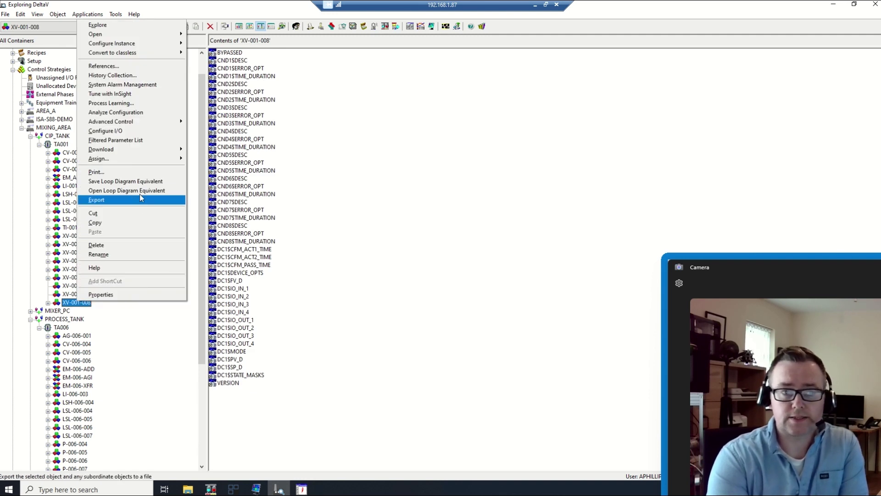
pyautogui.moveTo(152, 161)
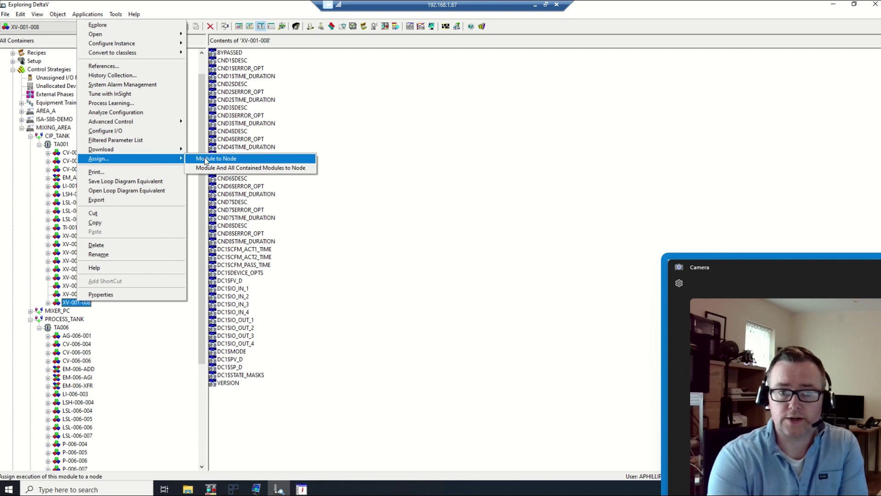
pyautogui.click(218, 160)
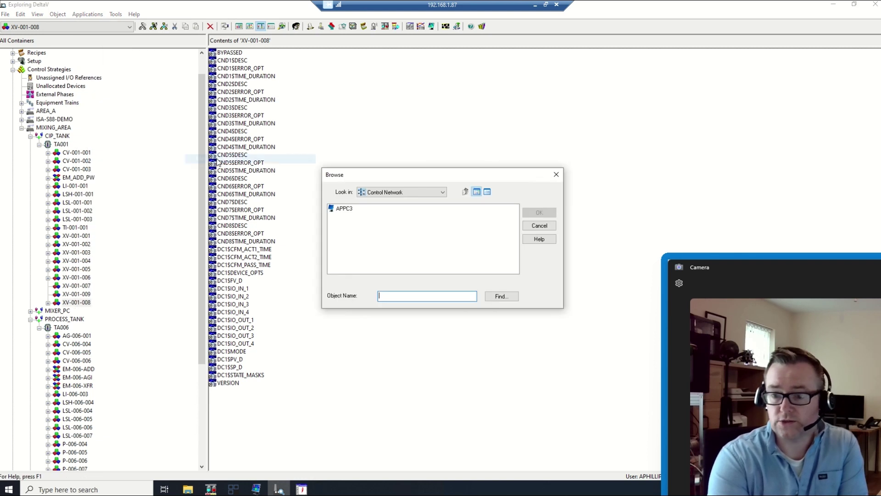
pyautogui.click(344, 209)
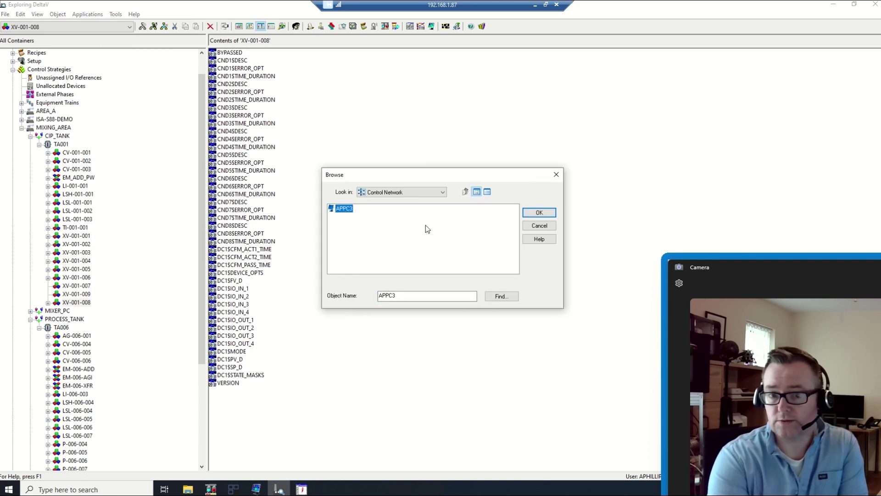
pyautogui.click(540, 214)
pyautogui.click(475, 273)
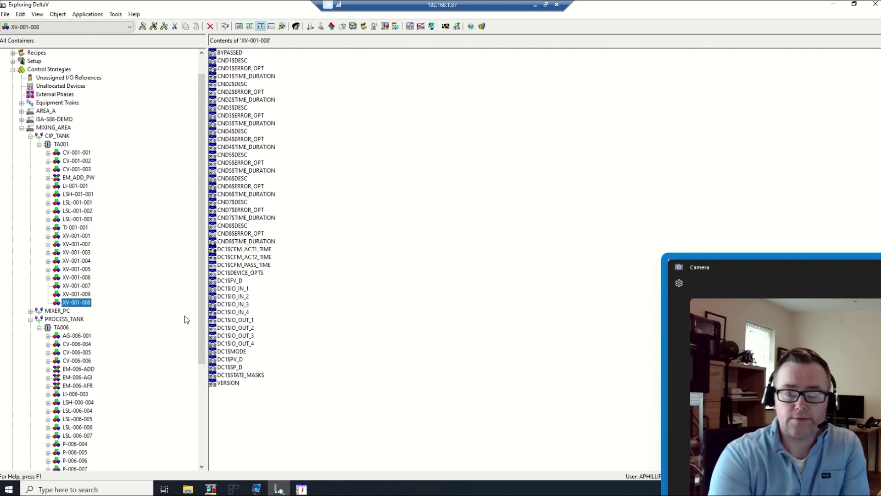
# Download only the XV-001-008 control module, confirming the partial download.
pyautogui.rightClick(89, 303)
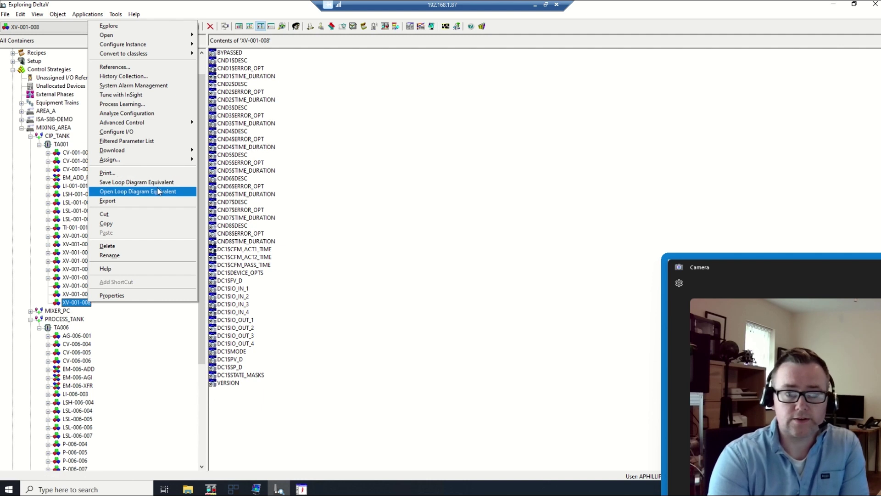
pyautogui.moveTo(160, 156)
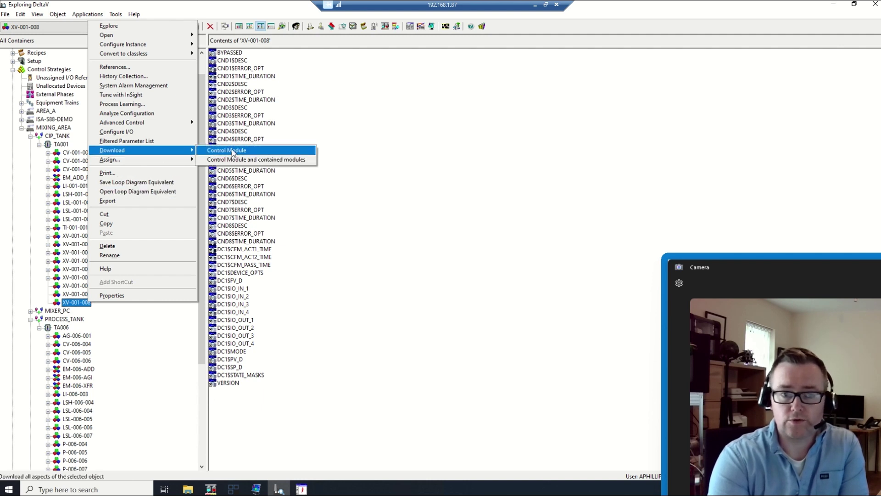
pyautogui.click(260, 153)
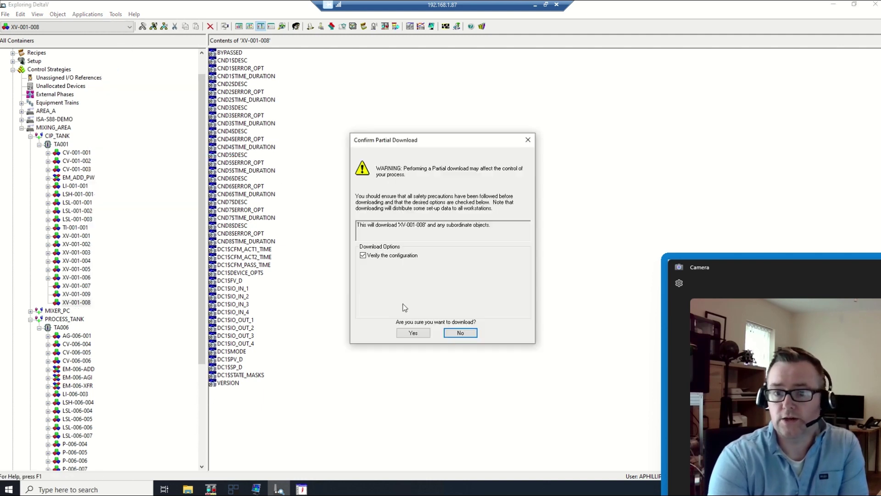
pyautogui.click(413, 333)
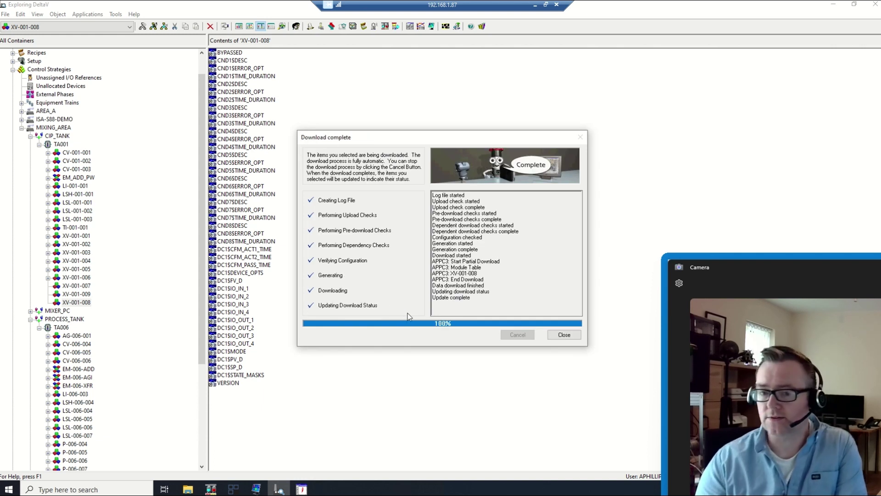
# Dismiss the download report and open XV-001-008 on-line in Control Studio.
pyautogui.click(564, 335)
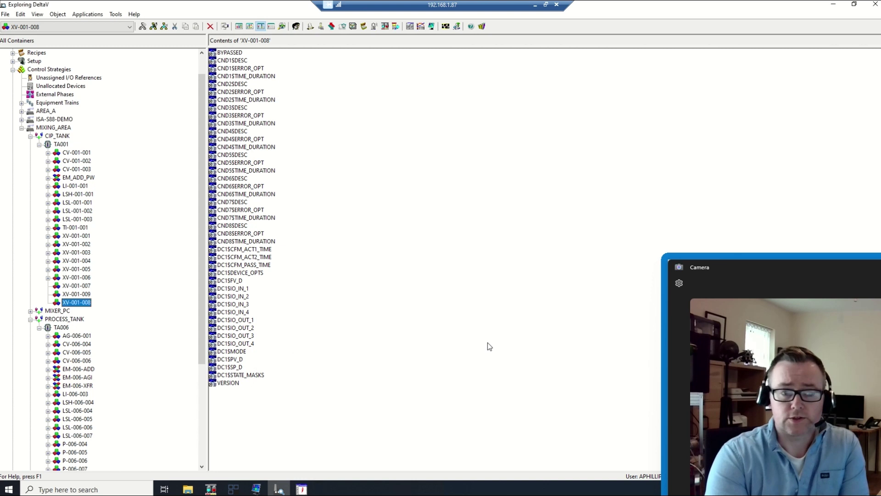
pyautogui.rightClick(82, 302)
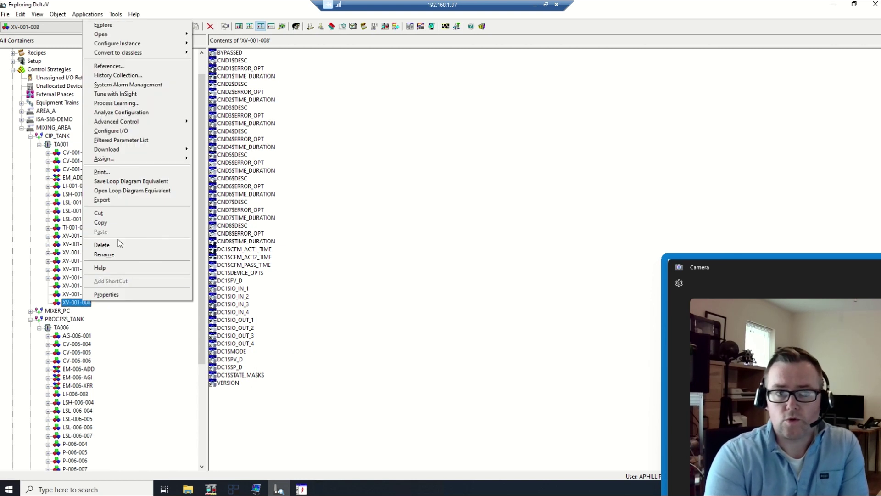
pyautogui.moveTo(166, 35)
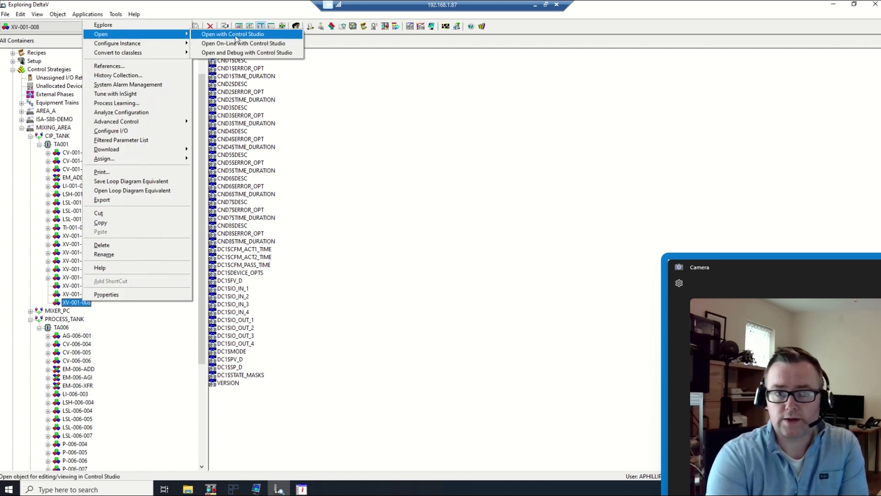
pyautogui.click(265, 45)
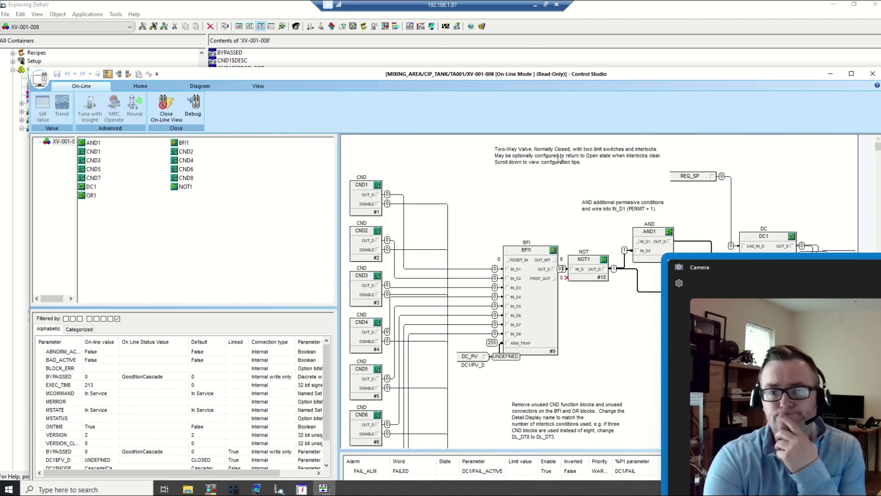
# Maximize Control Studio to review XV-001-008's live diagram and parameter values.
pyautogui.click(852, 74)
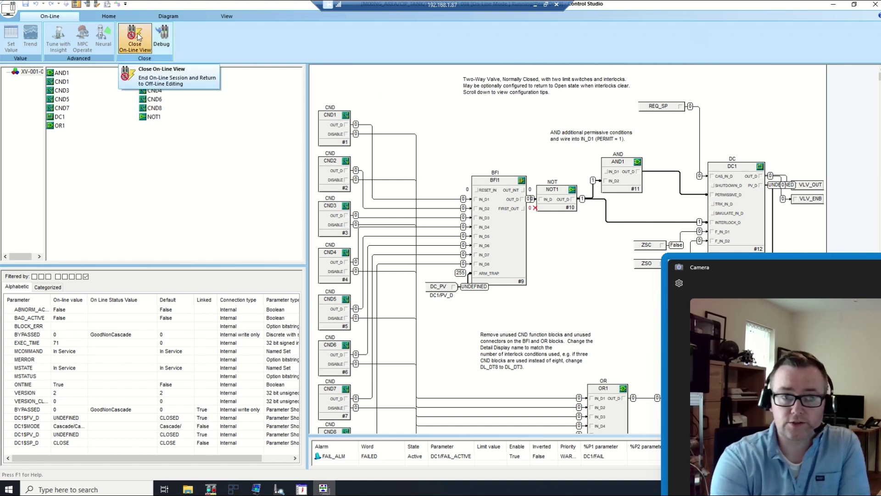
# Close the on-line view and Control Studio, then bring up DeltaV Operate's APP_CIP_TANK graphic.
pyautogui.click(145, 45)
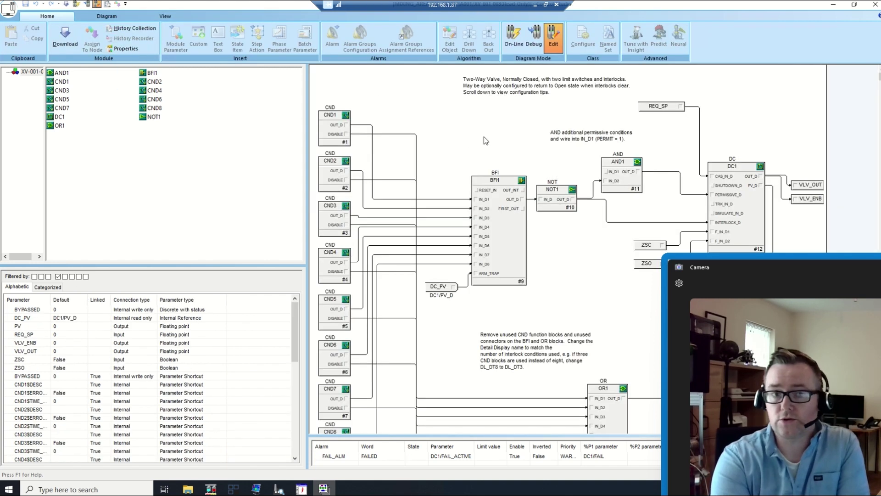
pyautogui.click(875, 4)
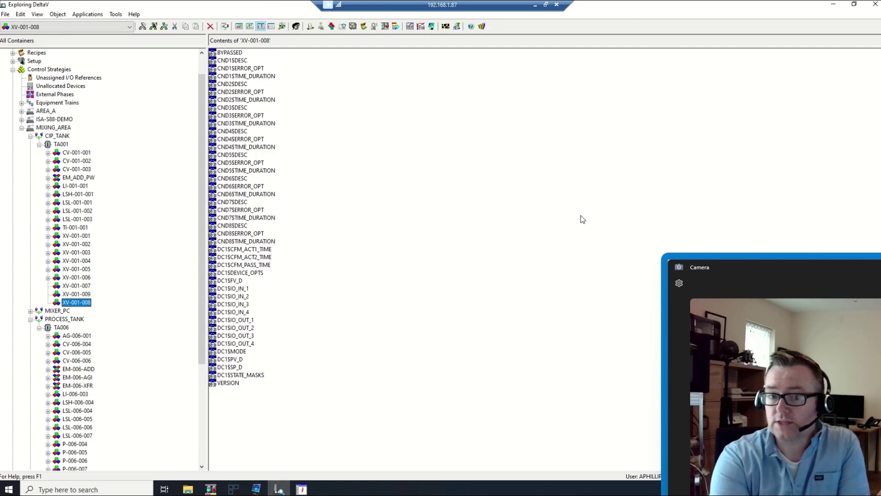
pyautogui.click(303, 490)
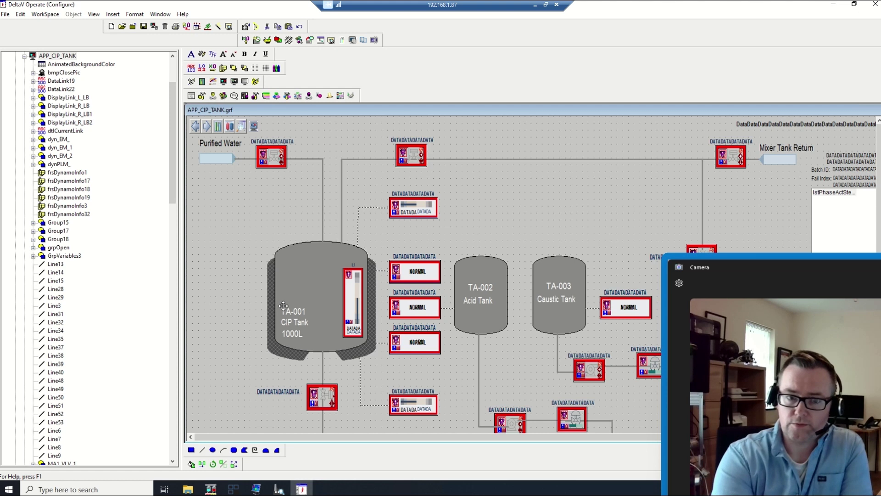
# Paste a copy of a valve dynamo and place it on the Drain line left of the existing valves.
pyautogui.click(279, 489)
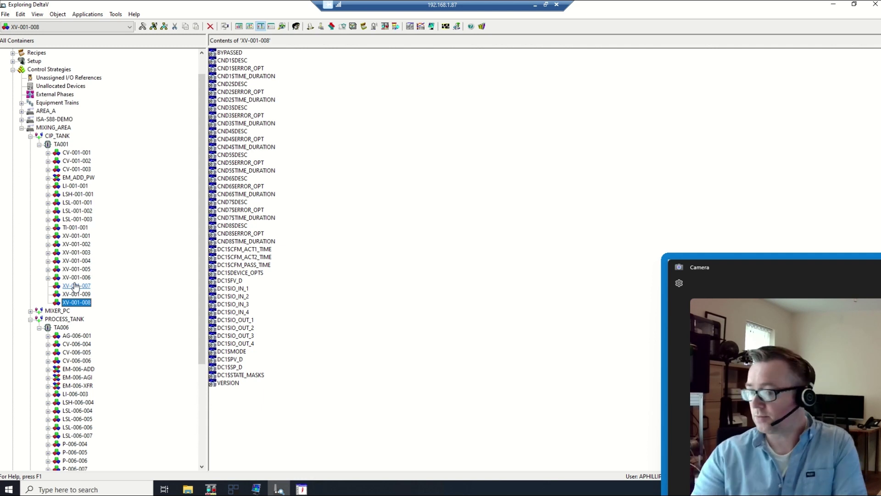
pyautogui.click(832, 6)
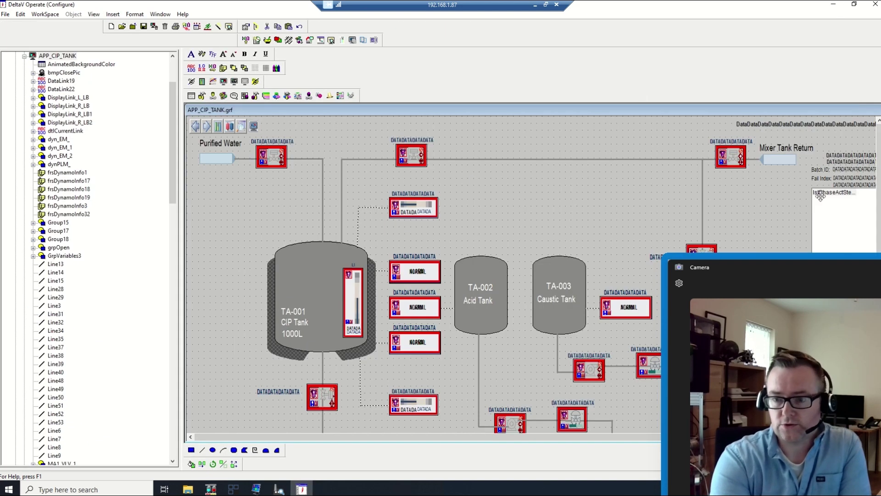
pyautogui.moveTo(878, 151); pyautogui.dragTo(871, 242)
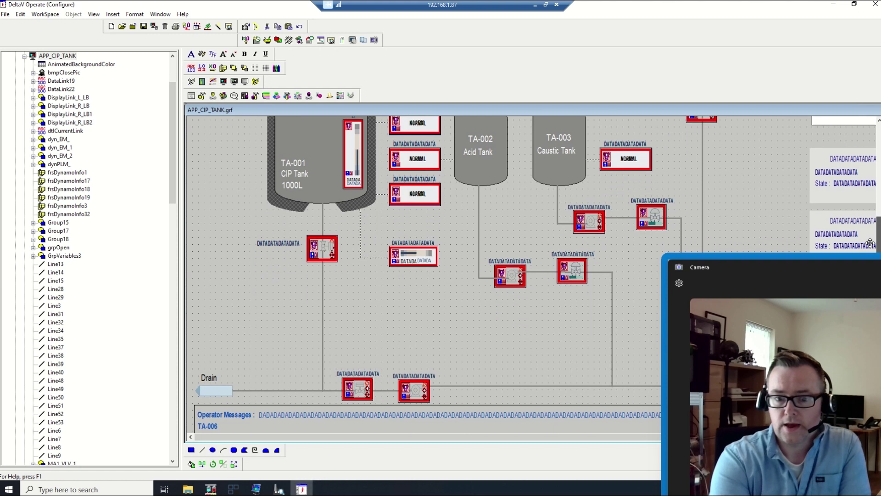
pyautogui.click(357, 387)
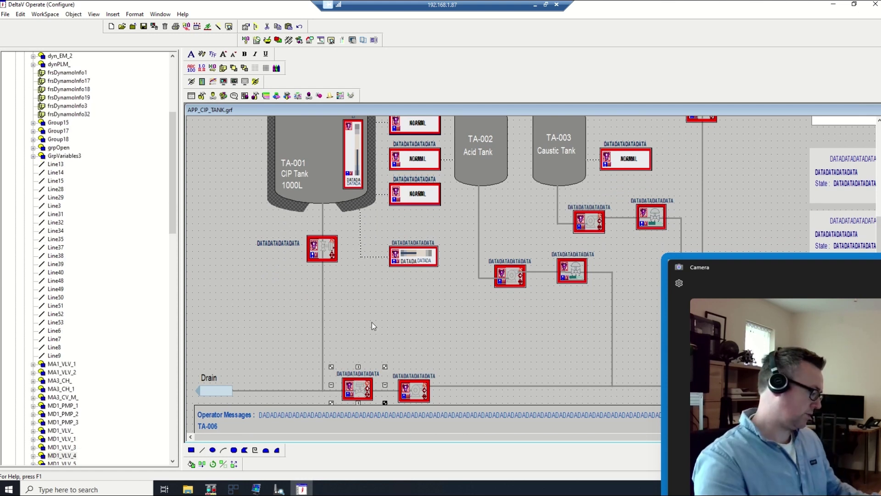
pyautogui.click(283, 317)
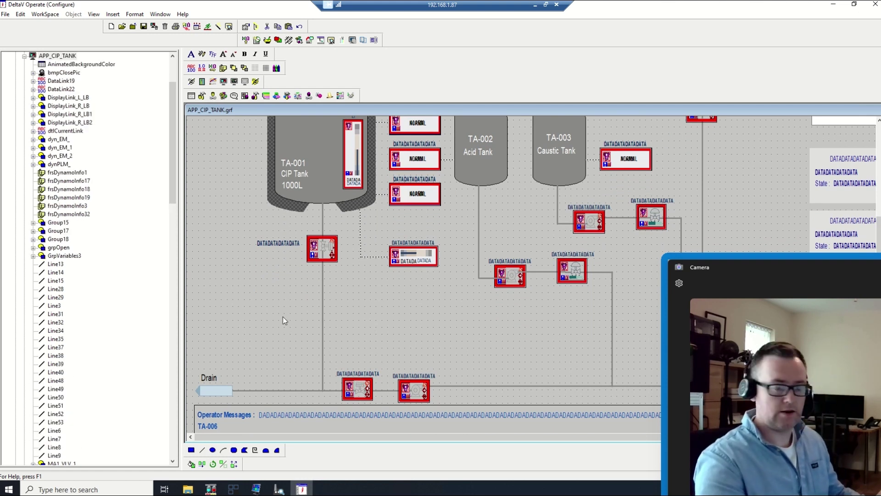
pyautogui.hotkey('ctrl', 'v')
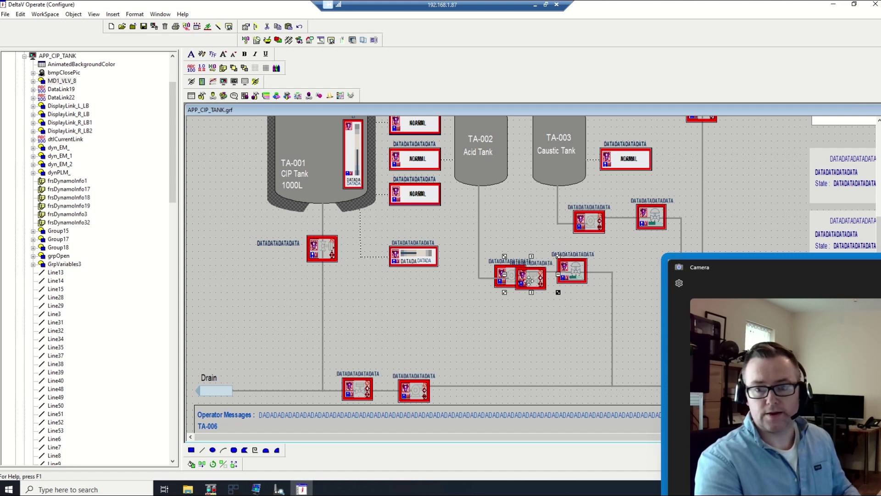
pyautogui.moveTo(530, 280); pyautogui.dragTo(285, 387)
# Open the new valve's properties and check the XV-001-008 module name in DeltaV Explorer.
pyautogui.rightClick(284, 388)
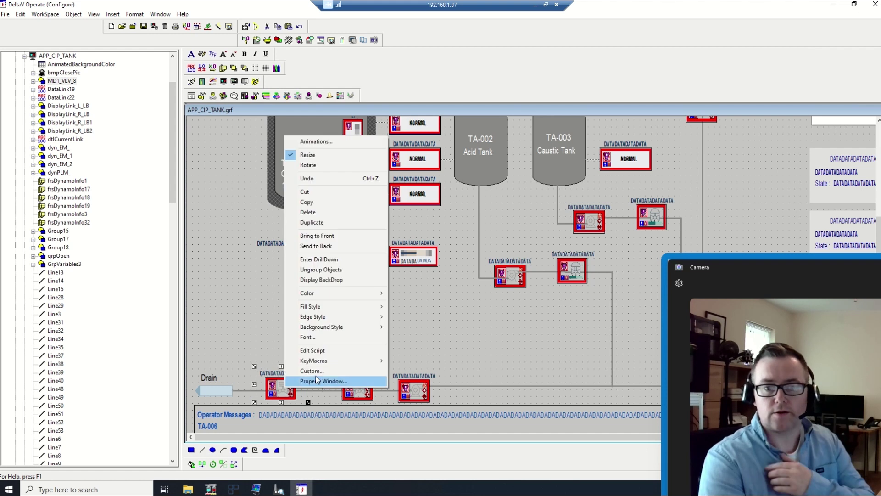
pyautogui.click(317, 380)
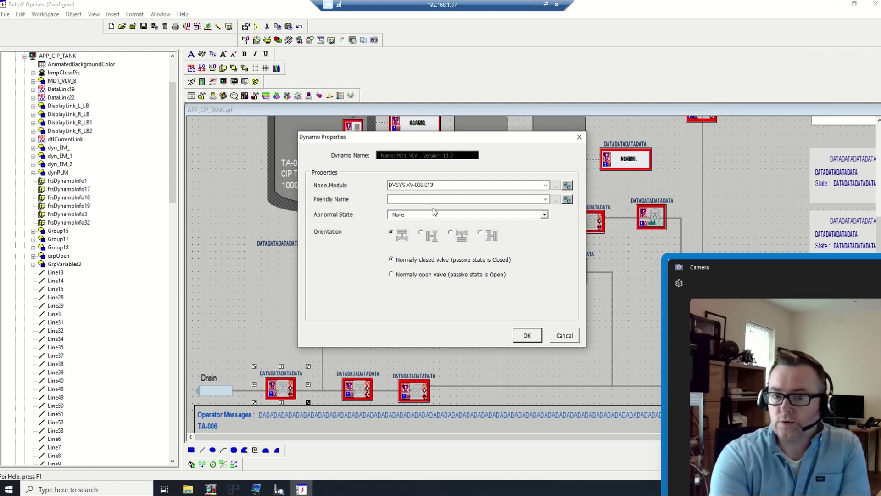
pyautogui.click(279, 489)
pyautogui.click(85, 303)
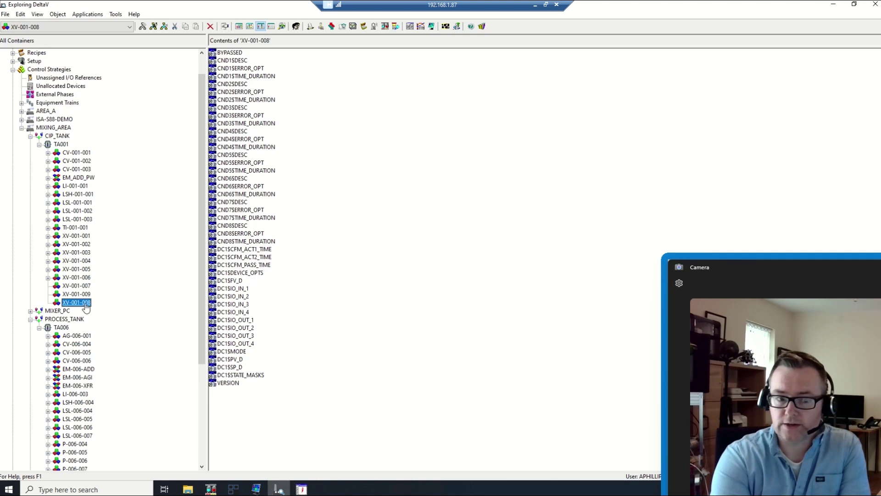
pyautogui.click(833, 4)
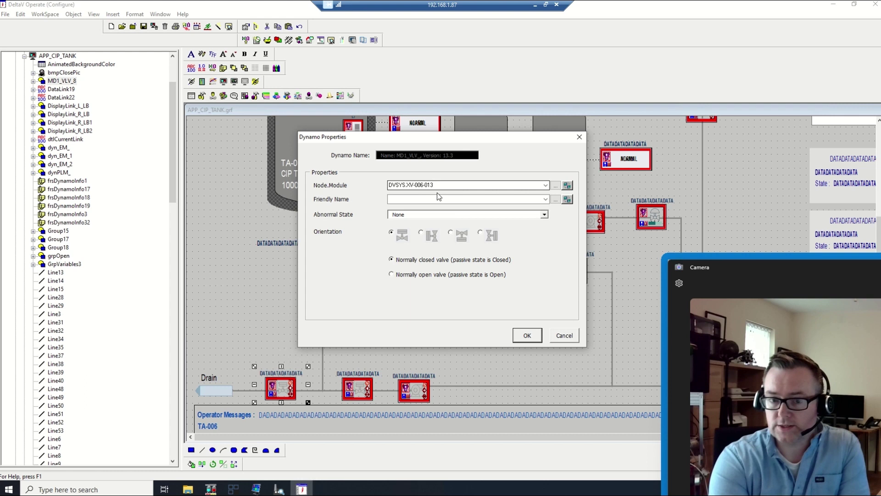
# Browse DeltaV control parameters to MIXING_AREA/CIP_TANK/TA001 and select XV-001-008.
pyautogui.click(556, 186)
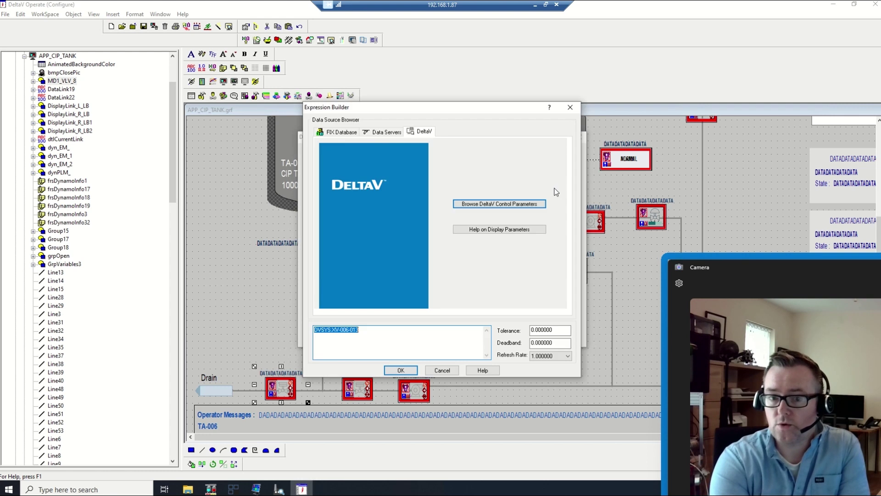
pyautogui.click(528, 205)
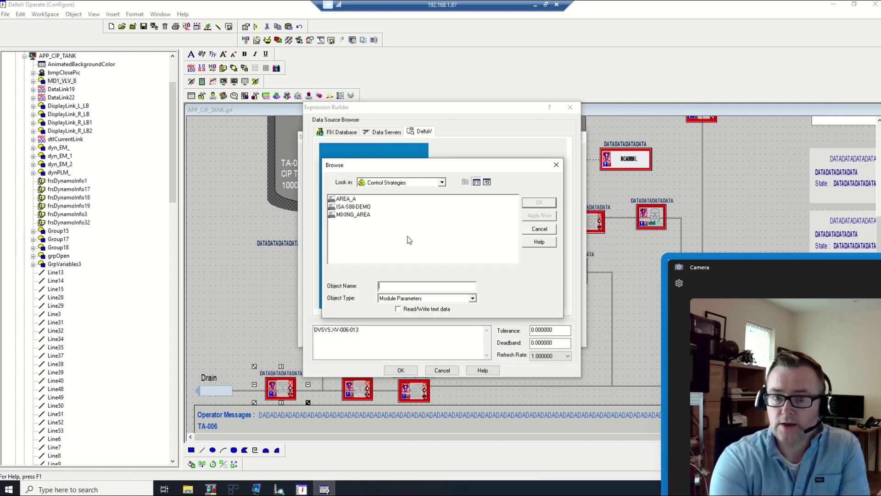
pyautogui.doubleClick(354, 215)
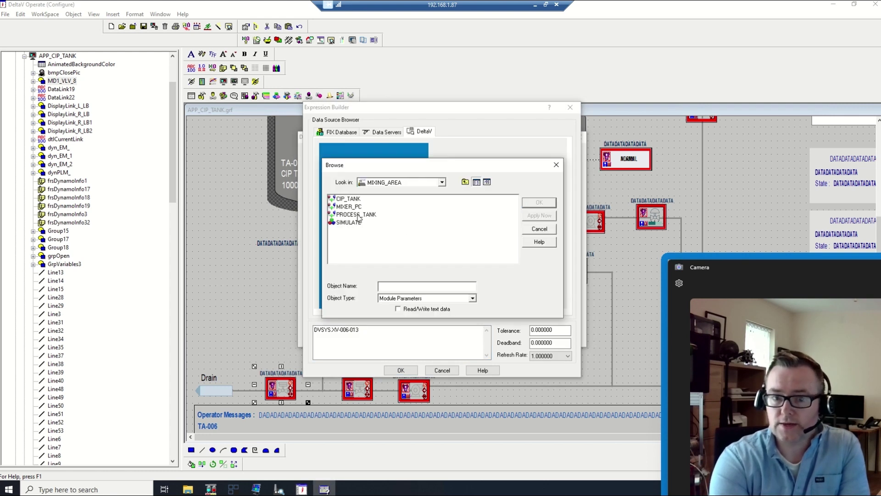
pyautogui.doubleClick(350, 199)
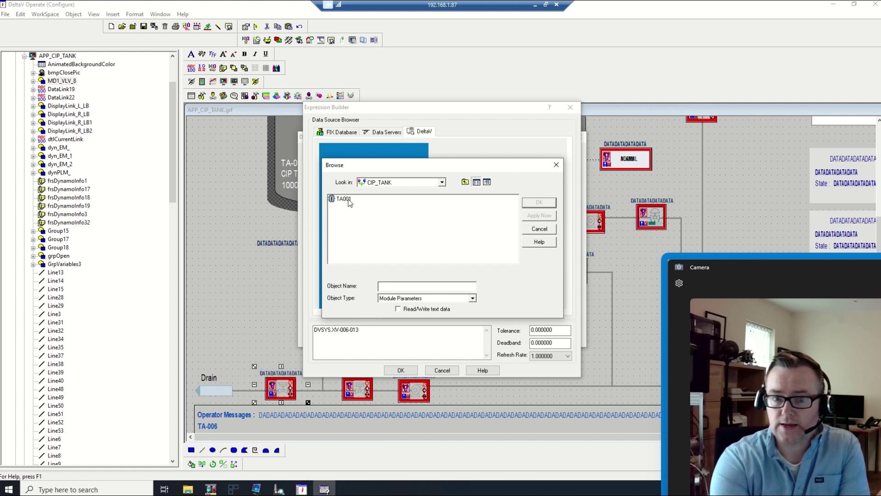
pyautogui.doubleClick(343, 200)
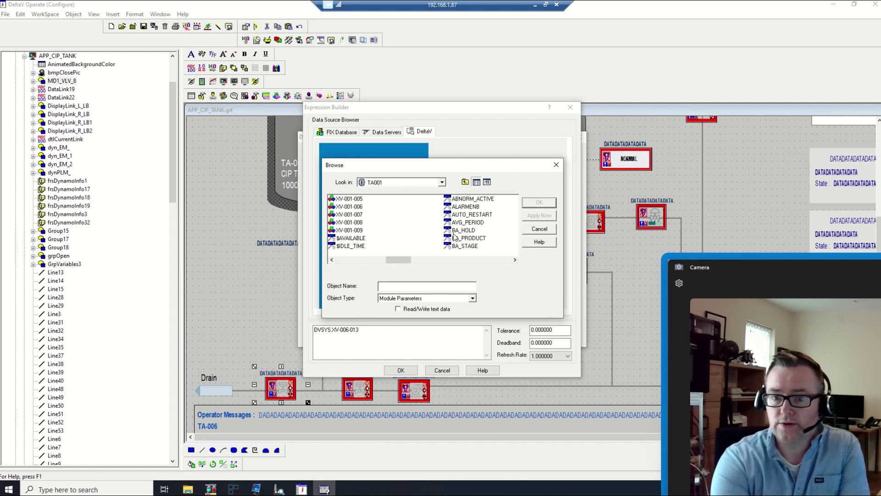
pyautogui.hscroll(1, 452, 232)
pyautogui.hscroll(1, 395, 242)
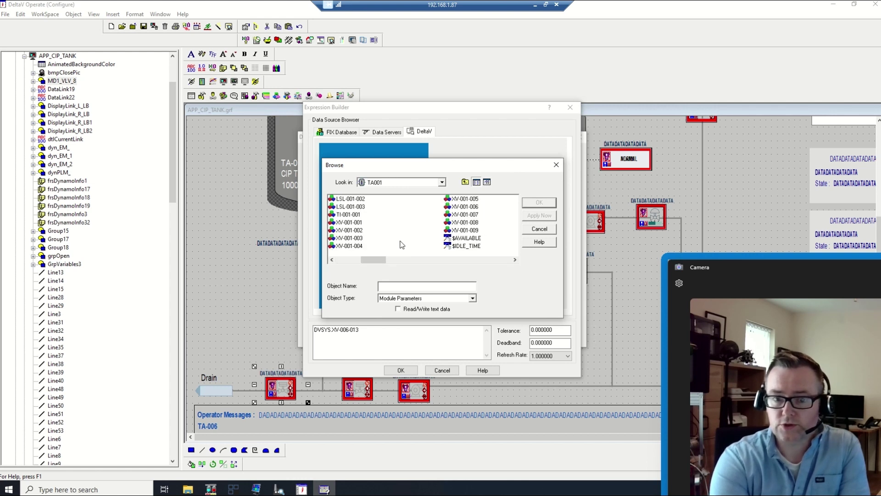
pyautogui.click(464, 223)
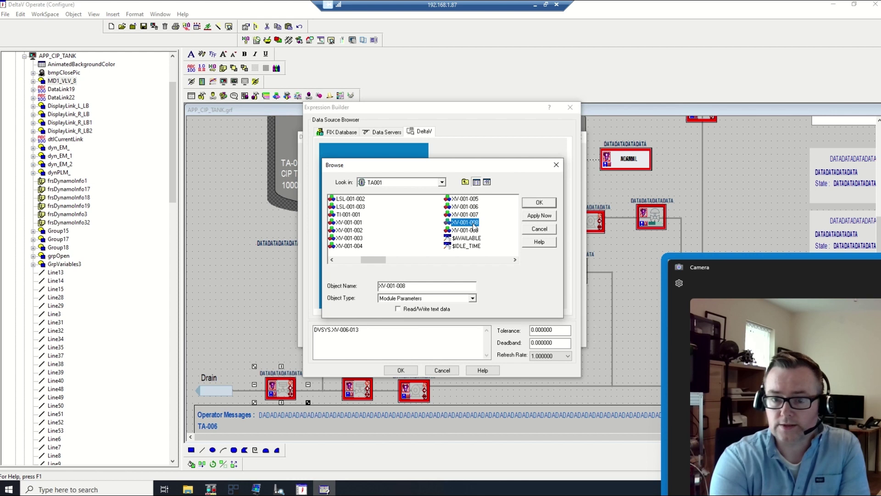
# Change the drain valve's Node.Module reference to DVSYS.XV-001-008.
pyautogui.click(538, 217)
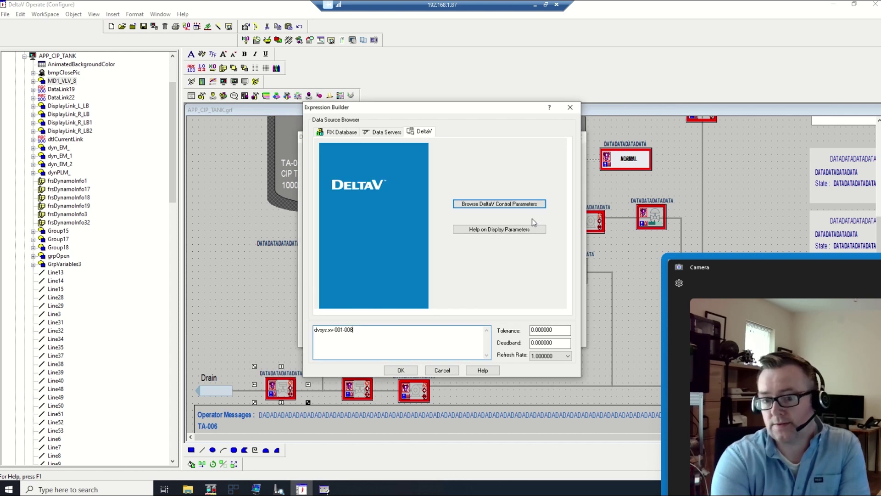
pyautogui.click(441, 370)
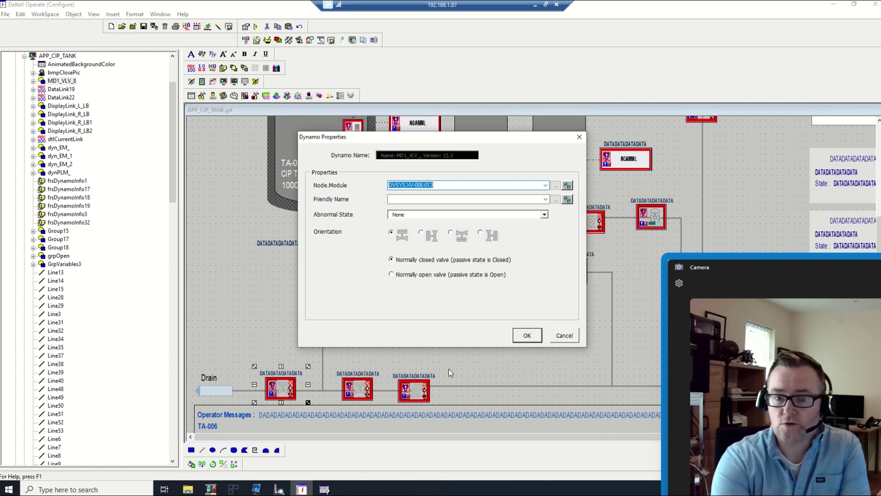
pyautogui.click(423, 186)
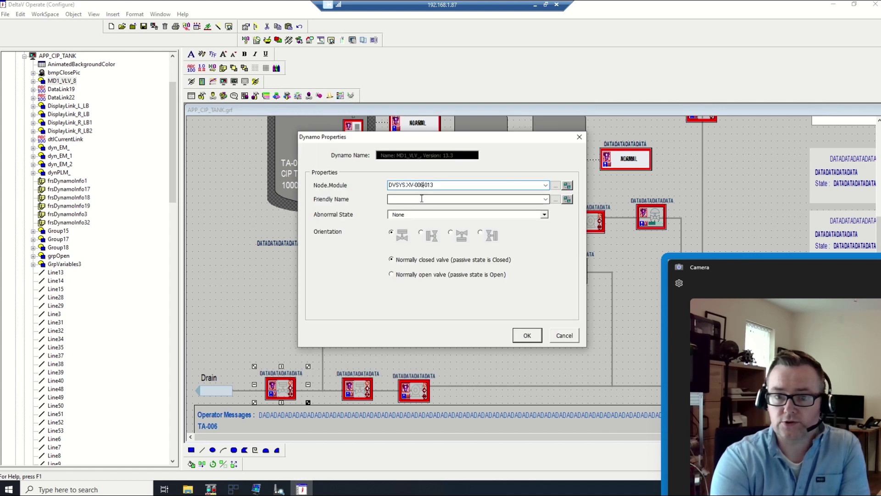
pyautogui.press('BackSpace')
pyautogui.write('1')
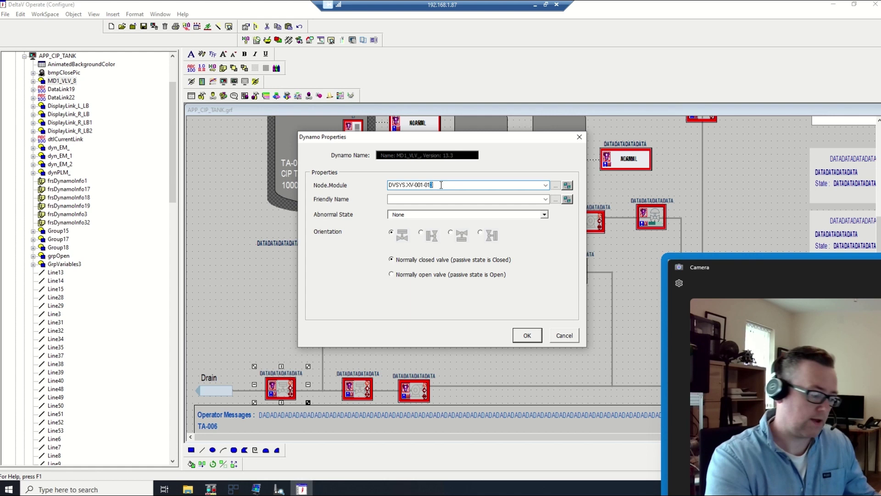
pyautogui.press('BackSpace')
pyautogui.press('BackSpace')
pyautogui.write('08')
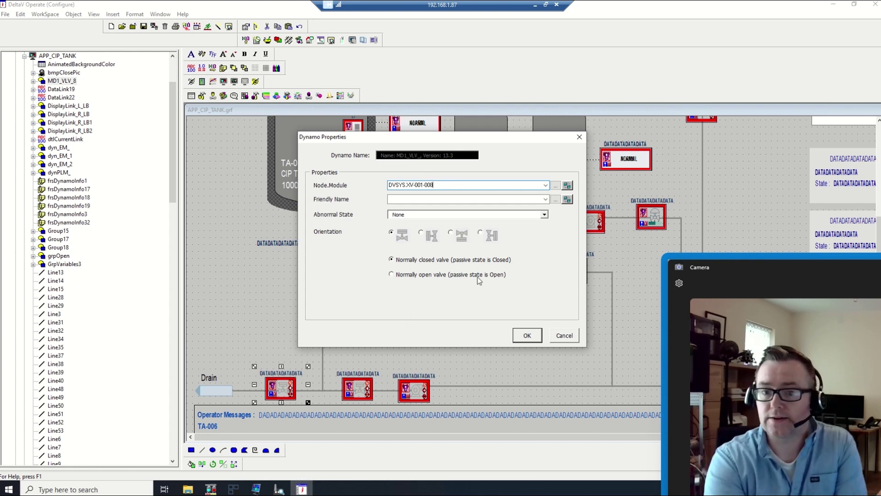
pyautogui.click(527, 335)
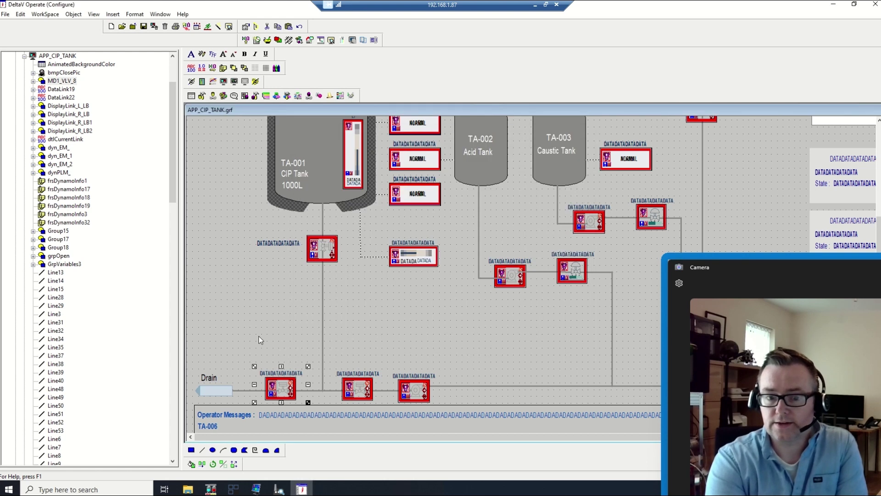
# Save the APP_CIP_TANK picture and close it.
pyautogui.click(258, 340)
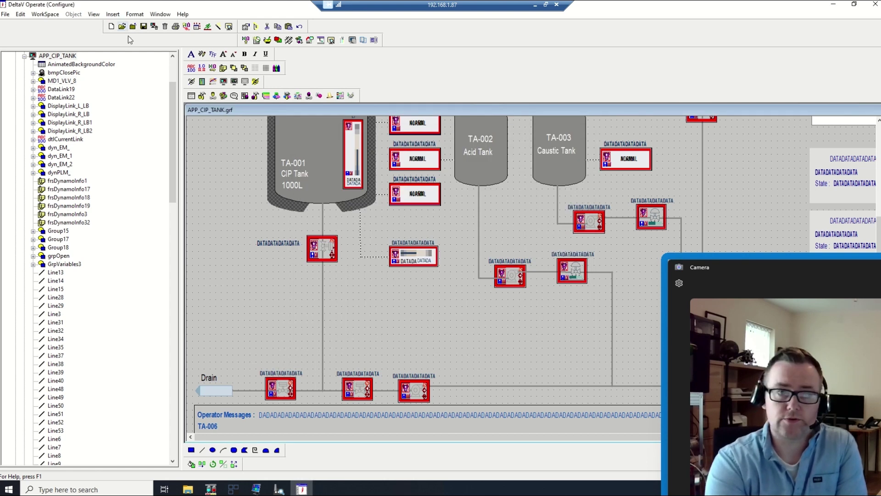
pyautogui.click(6, 14)
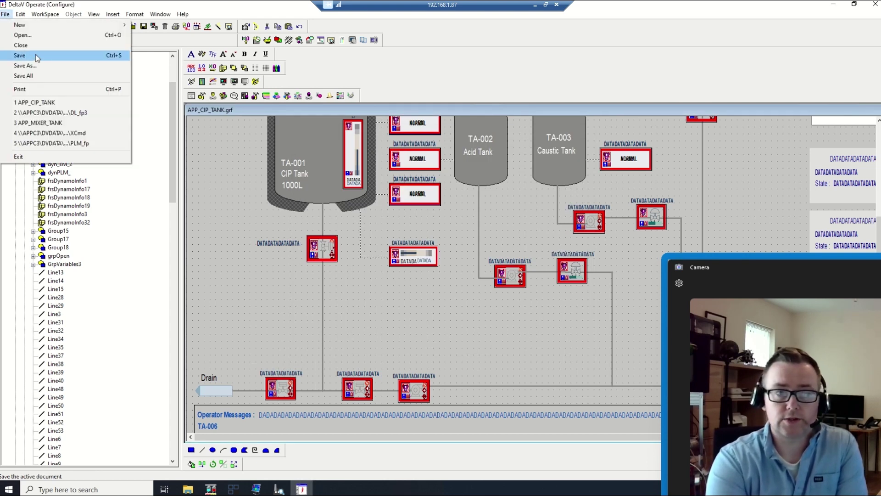
pyautogui.click(19, 55)
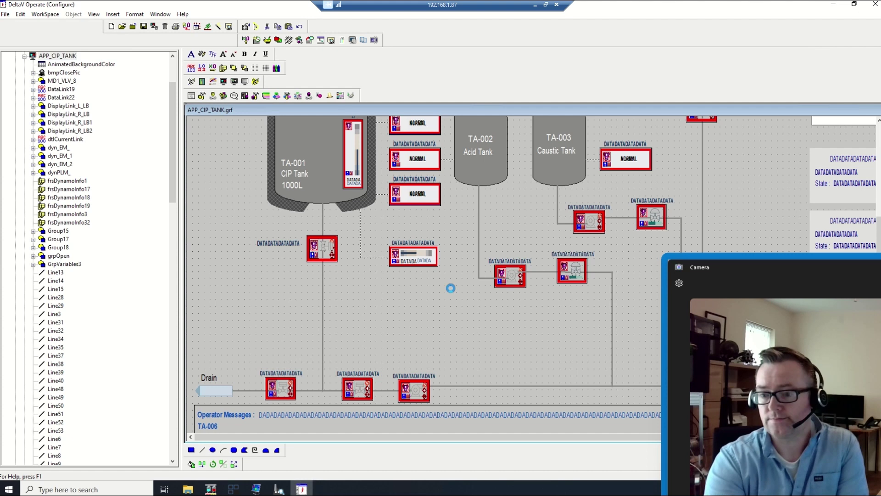
pyautogui.click(873, 6)
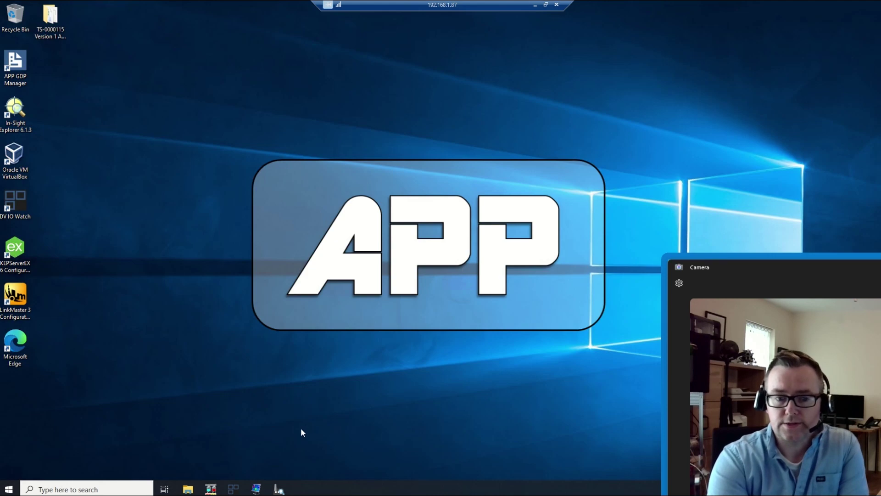
# Start DeltaV Operate in Run mode from the DeltaV Engineering apps group.
pyautogui.click(10, 488)
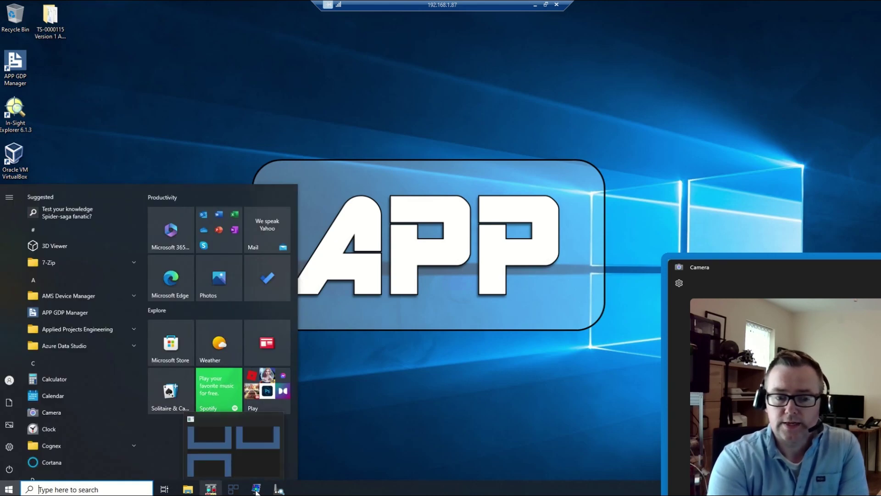
pyautogui.scroll(-1, 89, 341)
pyautogui.scroll(-3, 89, 343)
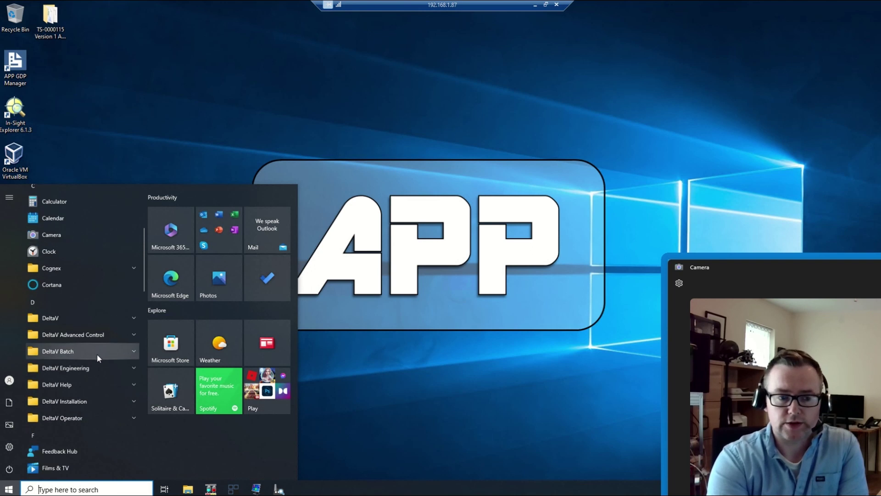
pyautogui.click(101, 366)
pyautogui.scroll(-3, 101, 365)
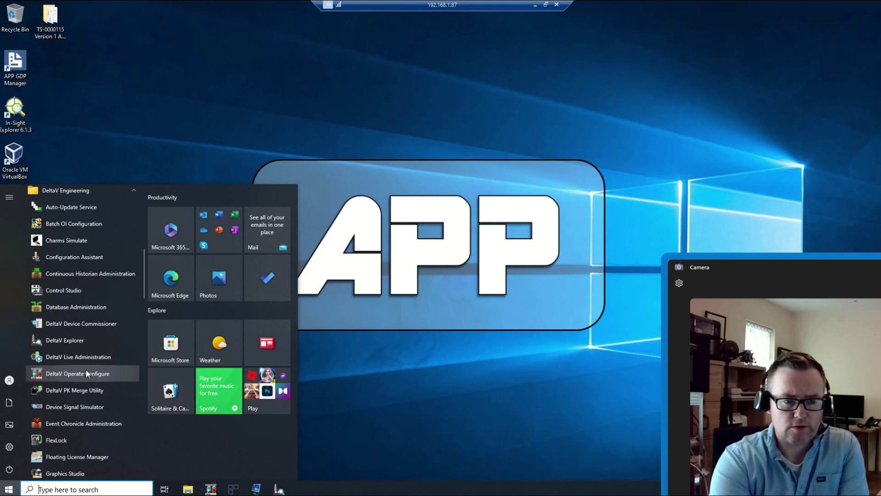
pyautogui.scroll(-4, 85, 368)
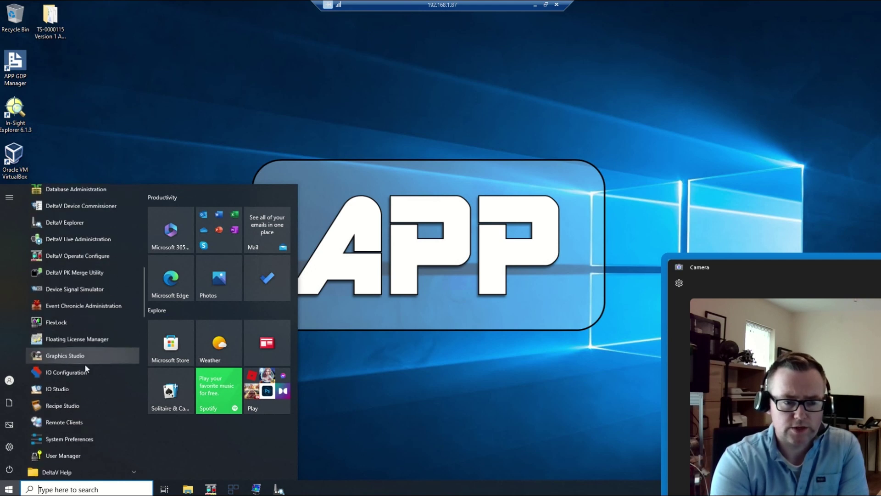
pyautogui.scroll(-2, 85, 363)
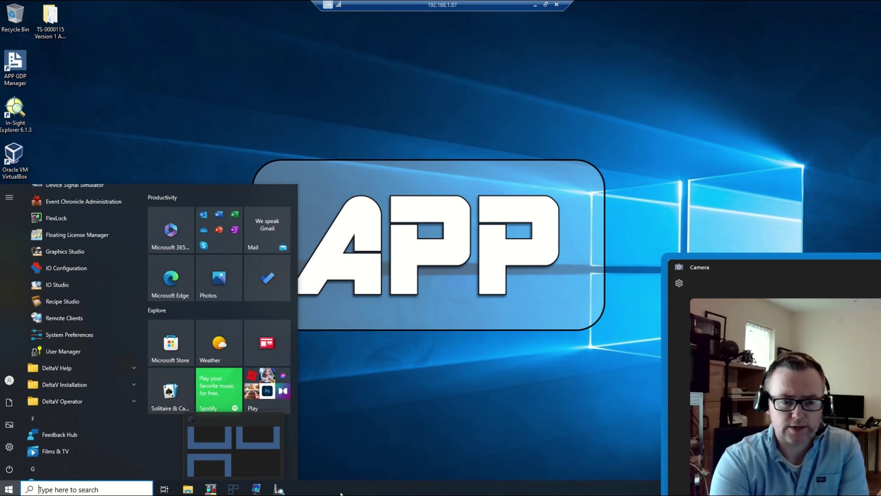
pyautogui.click(211, 489)
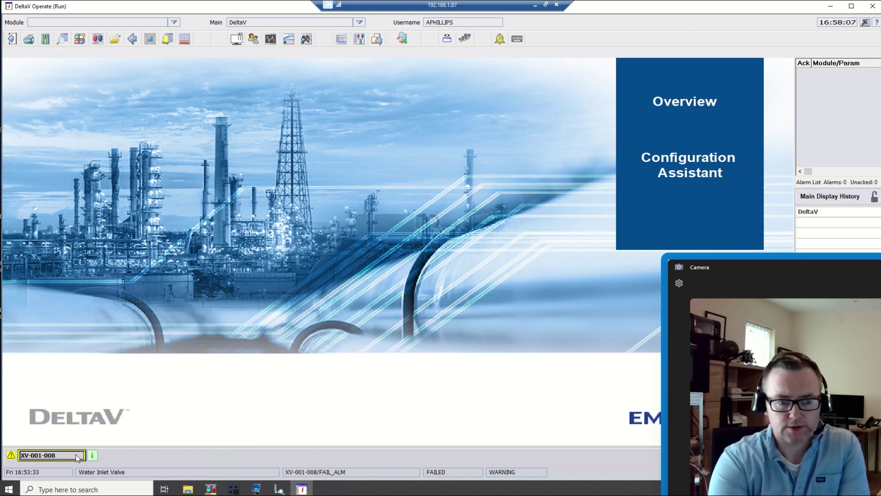
# Review and close the XV-001-008 Water Inlet Valve faceplate, then bring up the Replace Main Picture list.
pyautogui.click(70, 454)
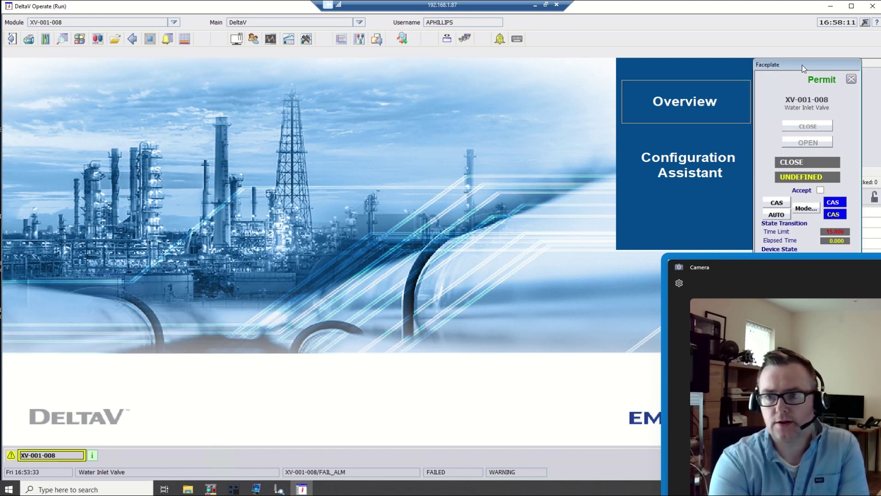
pyautogui.moveTo(852, 79); pyautogui.dragTo(588, 91)
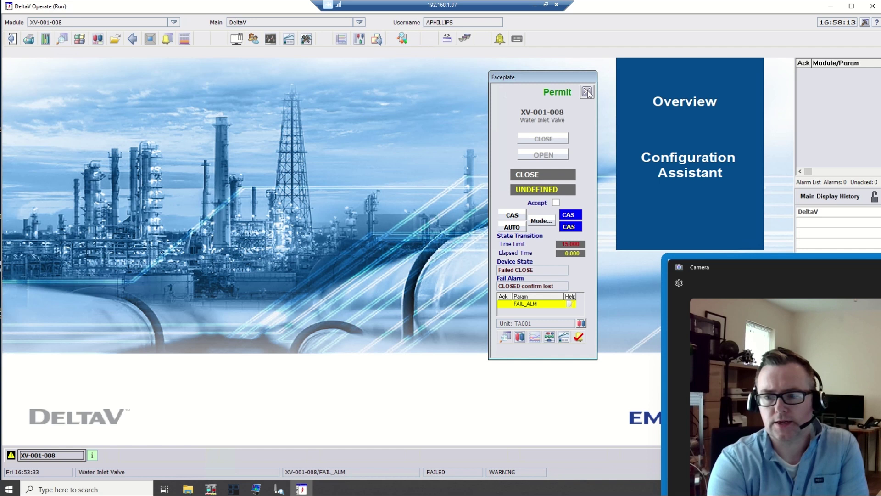
pyautogui.click(587, 92)
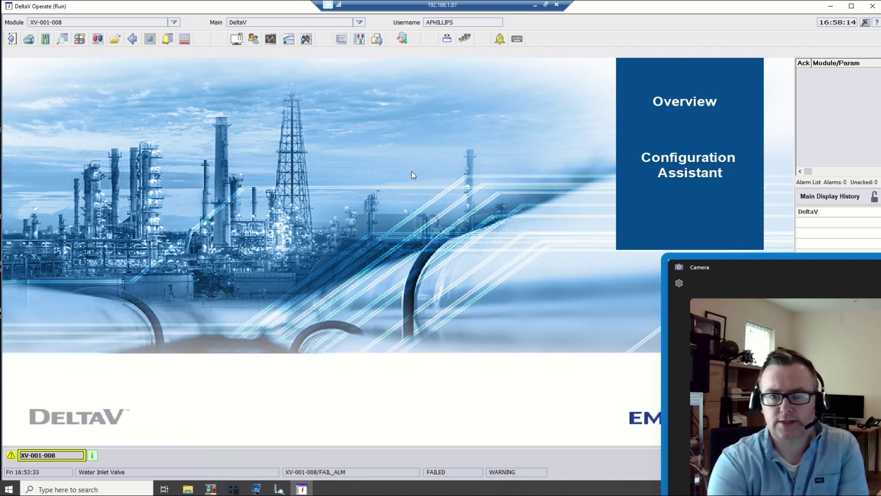
pyautogui.click(116, 40)
# Load APP_CIP_TANK as the main picture, dismissing the loading warning.
pyautogui.click(148, 90)
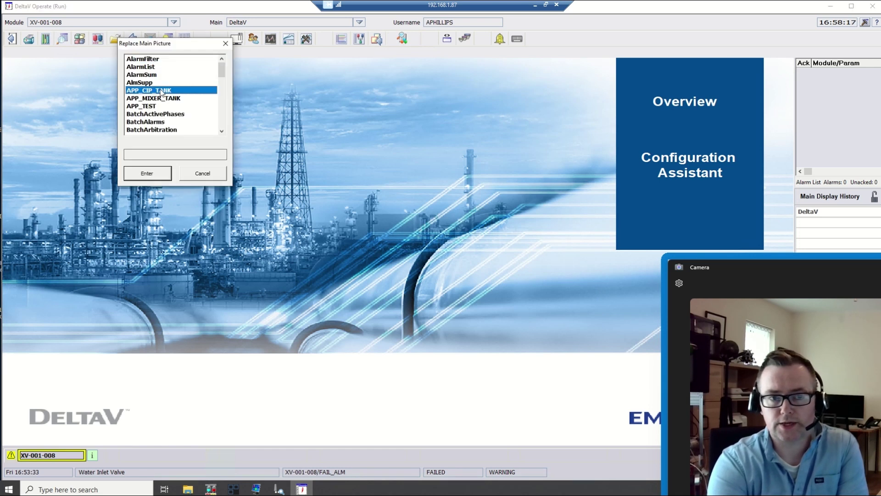
pyautogui.click(162, 174)
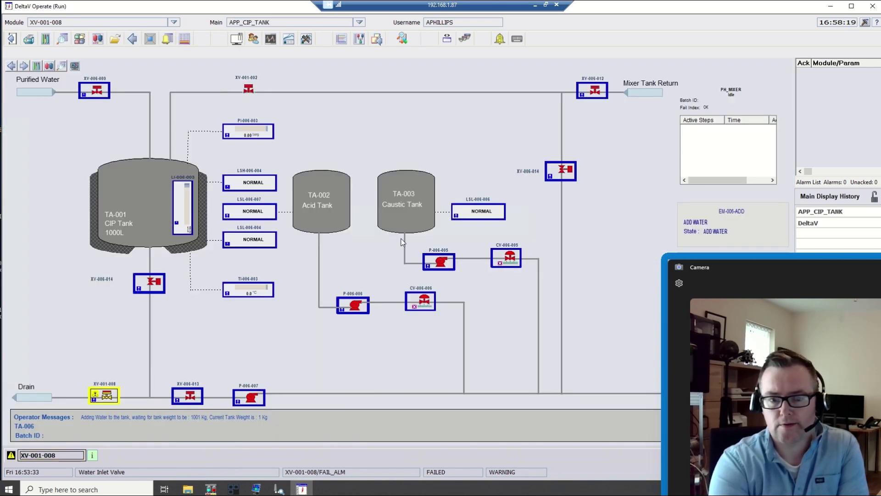
pyautogui.click(467, 267)
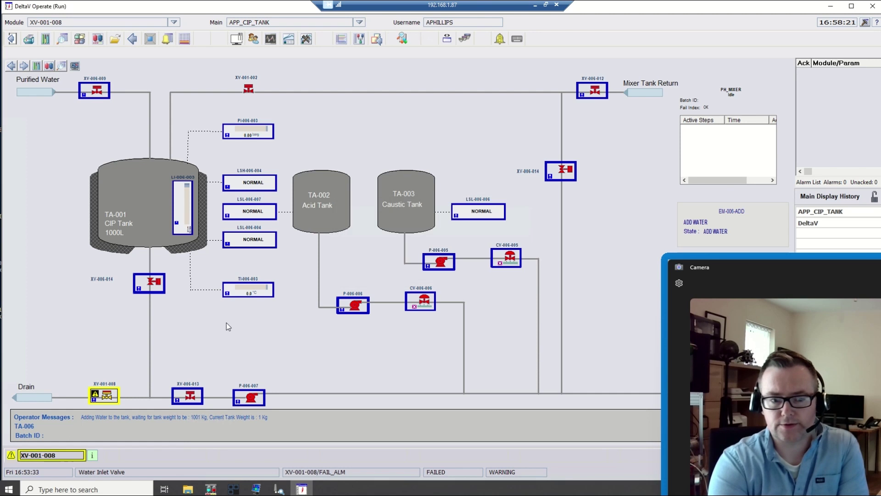
# Accept XV-001-008 as closed and acknowledge its FAIL_ALM alarm on the faceplate.
pyautogui.click(110, 397)
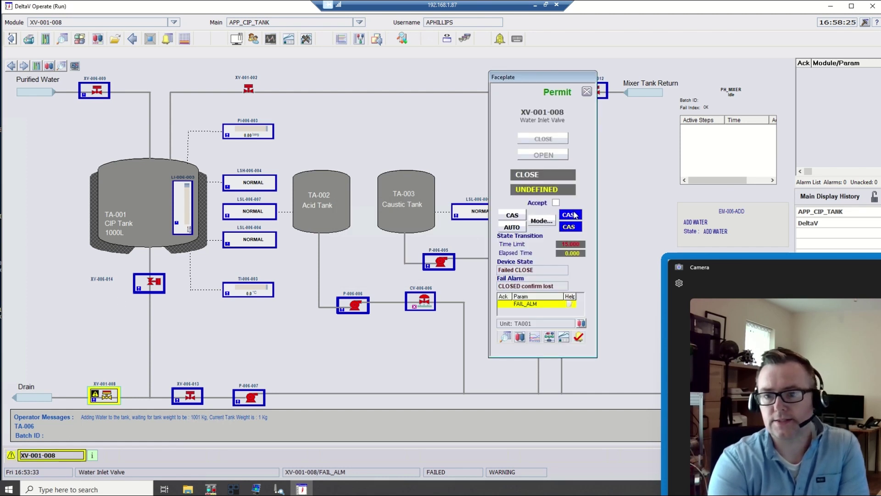
pyautogui.click(556, 203)
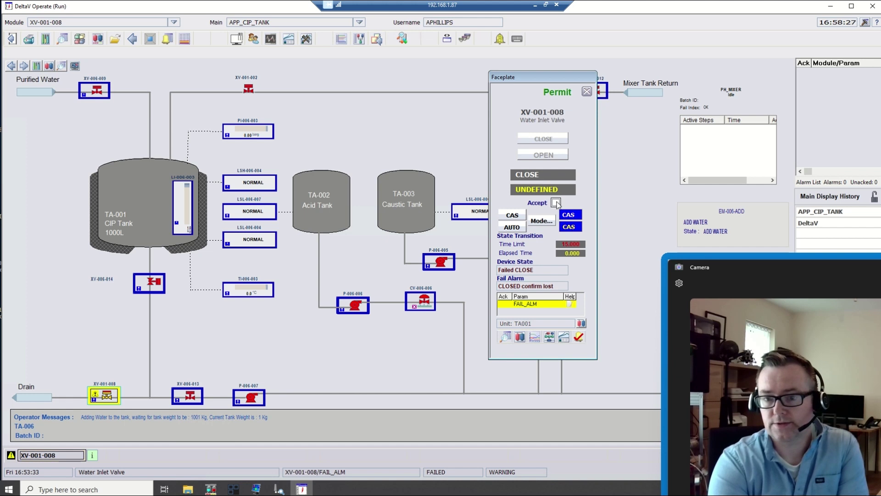
pyautogui.click(569, 300)
pyautogui.click(519, 316)
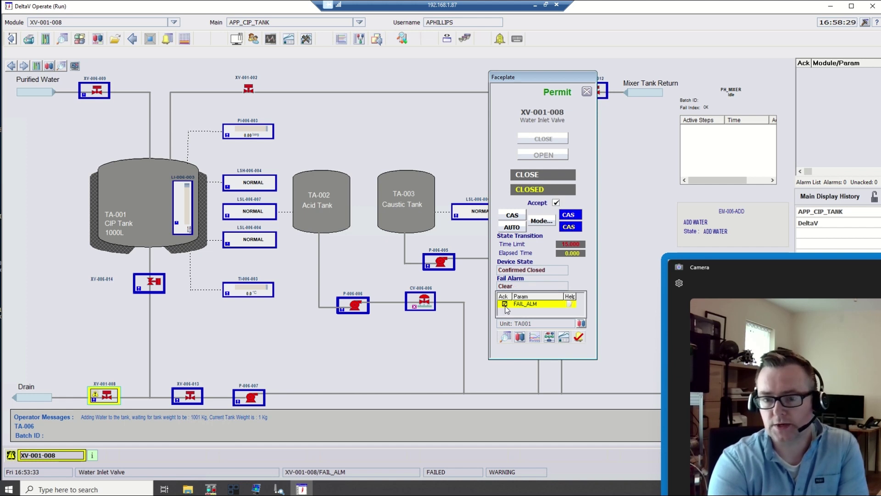
pyautogui.click(505, 304)
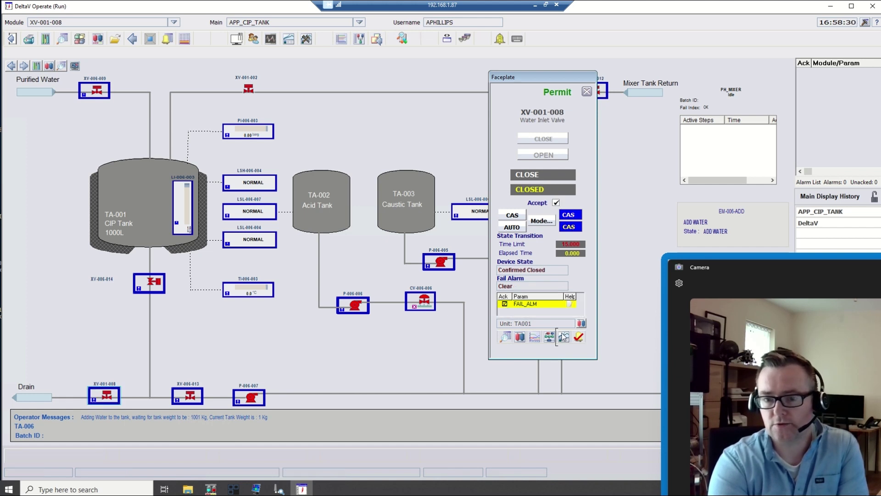
pyautogui.click(587, 91)
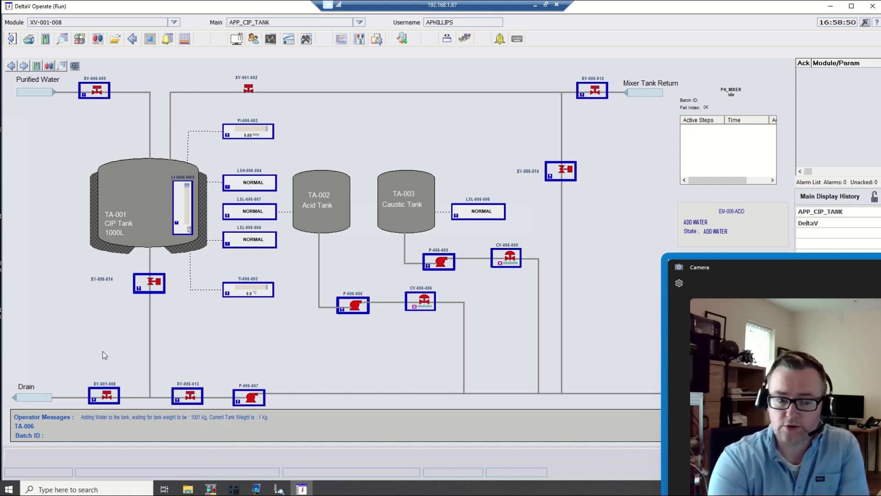
# Return to Exploring DeltaV and open XV-001-008 On-Line in Control Studio.
pyautogui.click(279, 490)
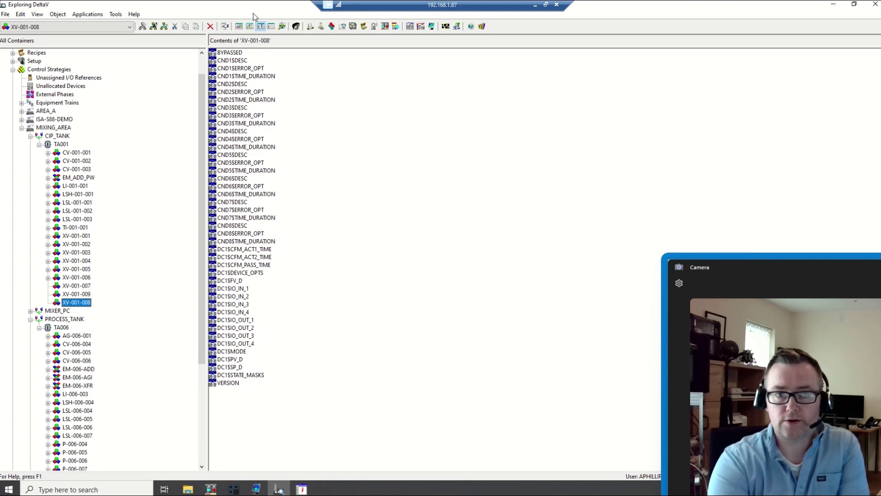
pyautogui.moveTo(253, 6); pyautogui.dragTo(559, 33)
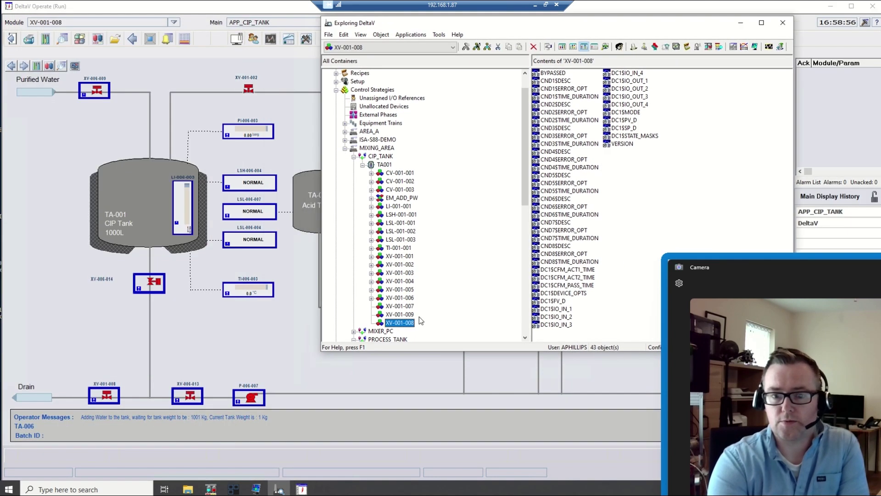
pyautogui.rightClick(401, 322)
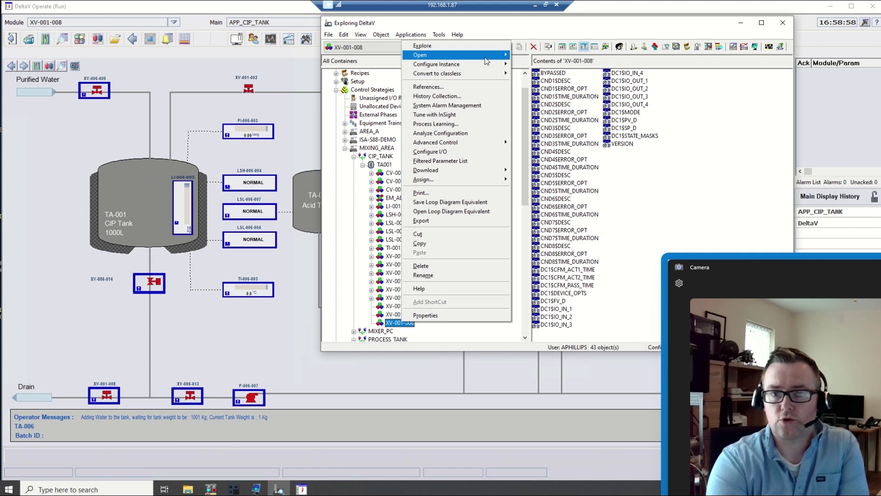
pyautogui.moveTo(487, 58)
pyautogui.click(559, 66)
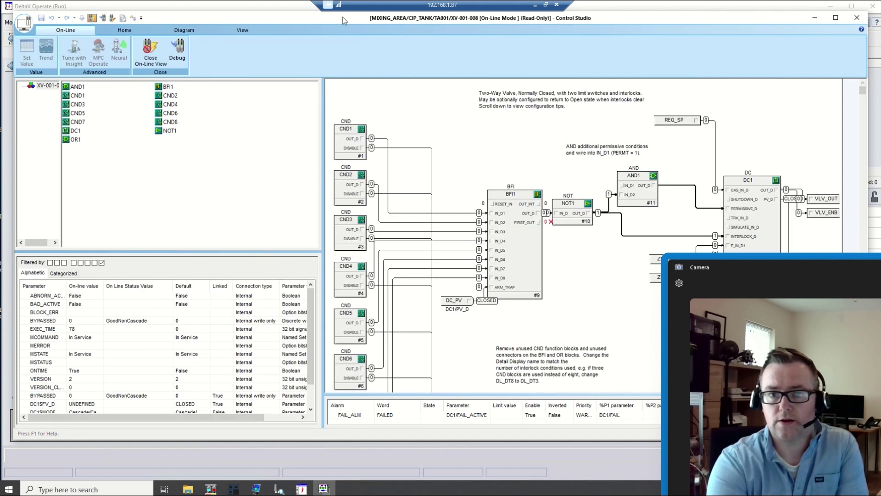
# Set the XV-001-008 REQ_SP parameter value to 1.
pyautogui.moveTo(343, 18); pyautogui.dragTo(474, 18)
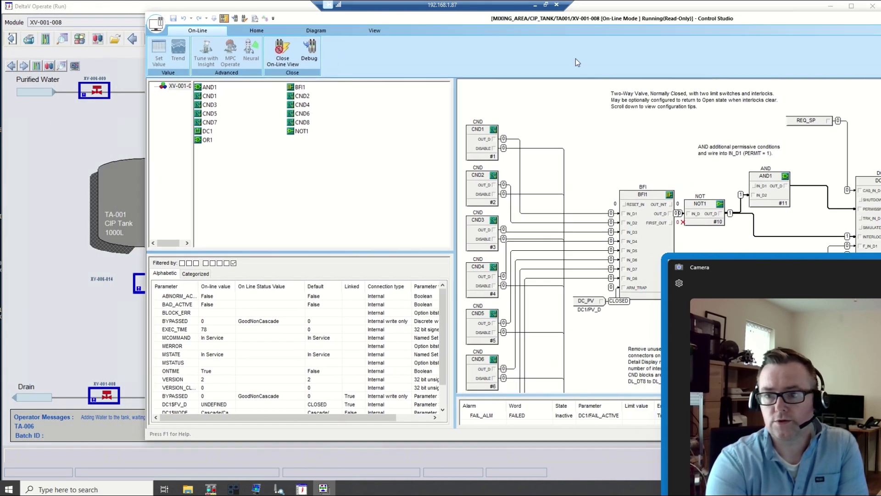
pyautogui.doubleClick(812, 120)
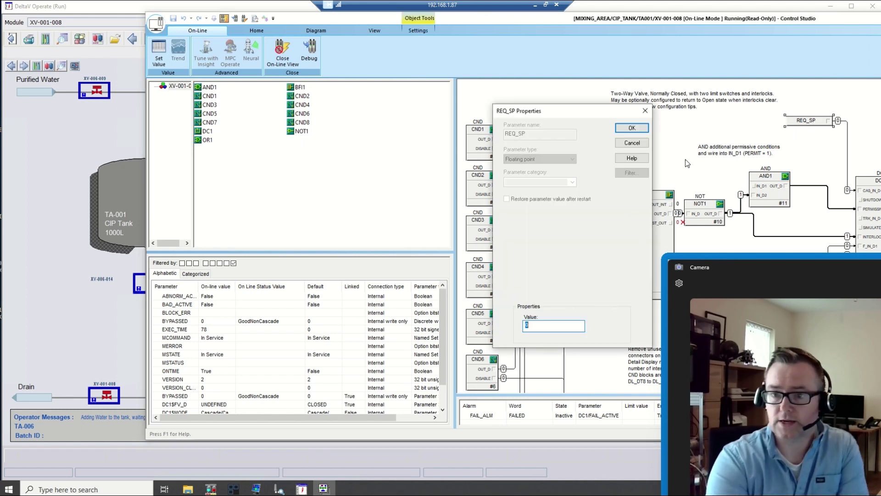
pyautogui.write('1')
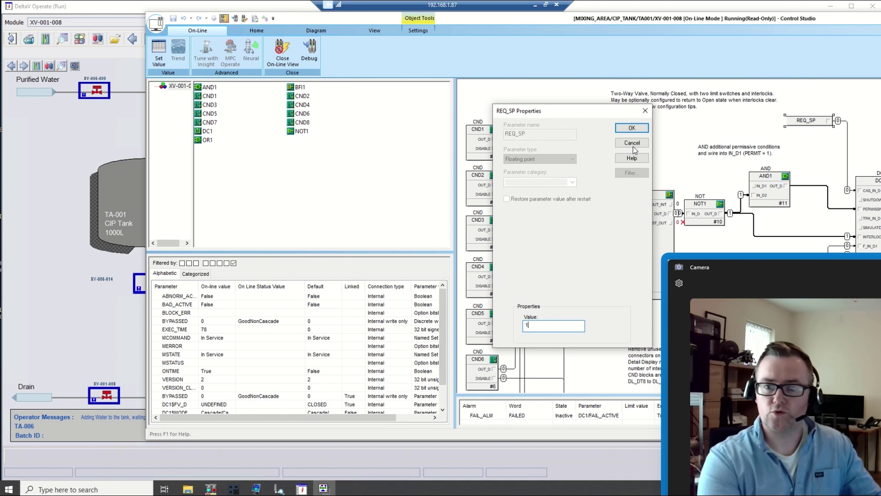
pyautogui.click(636, 127)
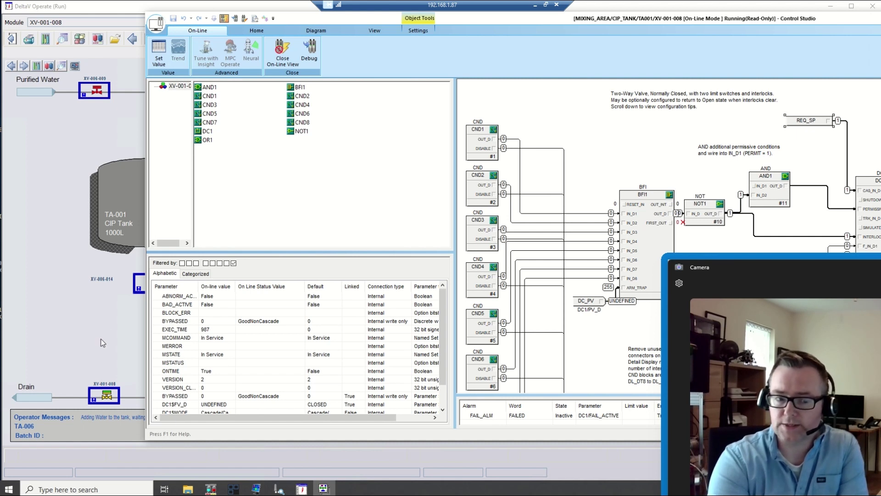
# Accept XV-001-008's Confirmed Open state from its faceplate on the APP_CIP_TANK graphic.
pyautogui.click(103, 394)
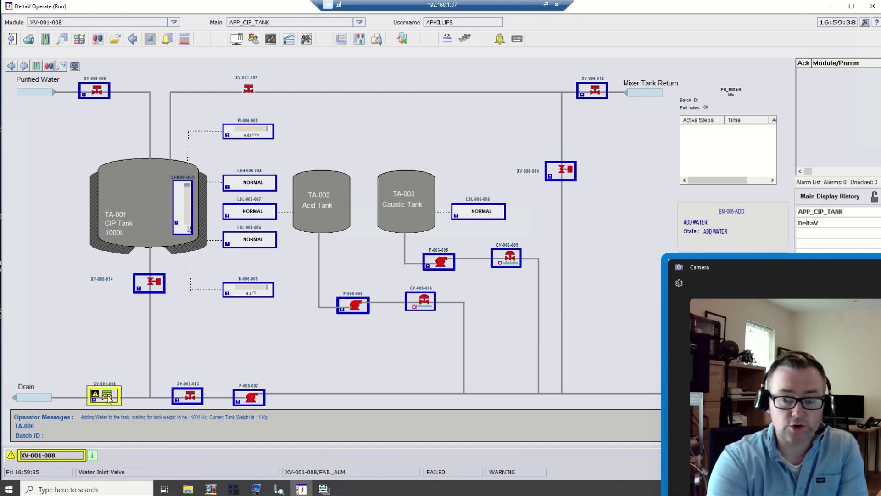
pyautogui.click(109, 397)
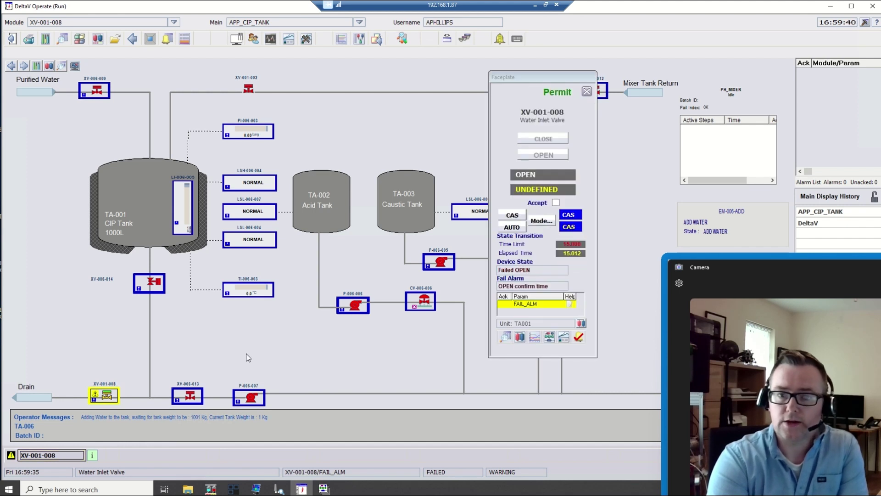
pyautogui.click(556, 203)
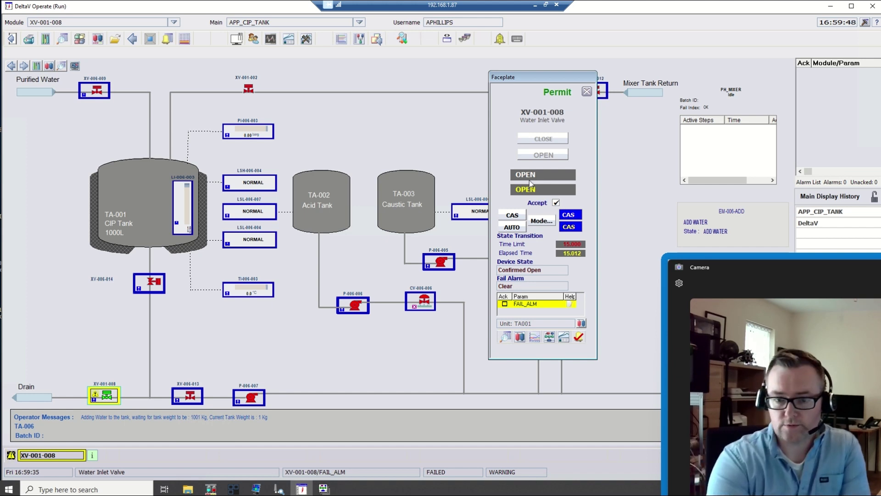
pyautogui.click(587, 91)
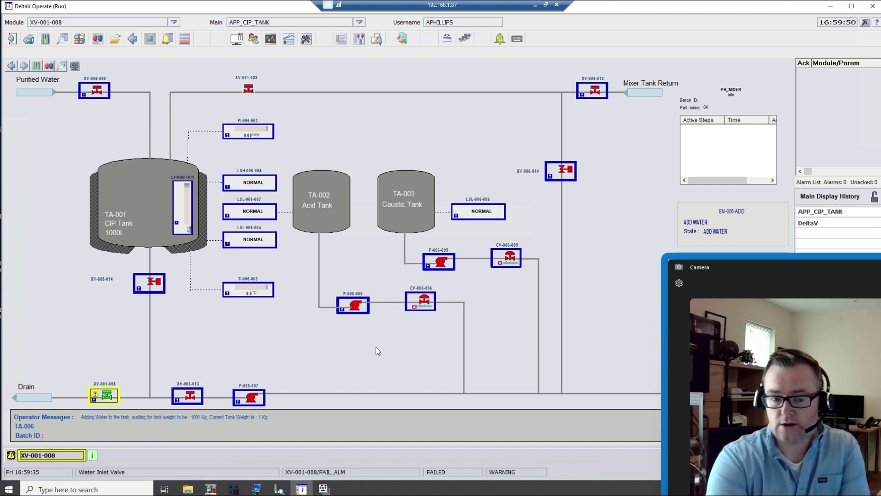
# Collapse TA001 and TA006 in DeltaV Explorer to list TA001's modules, including XV-001-008.
pyautogui.click(278, 488)
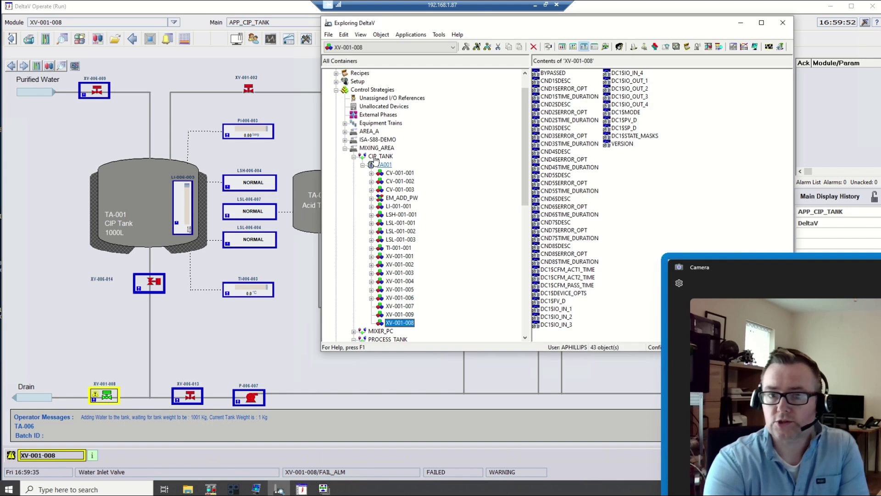
pyautogui.click(363, 164)
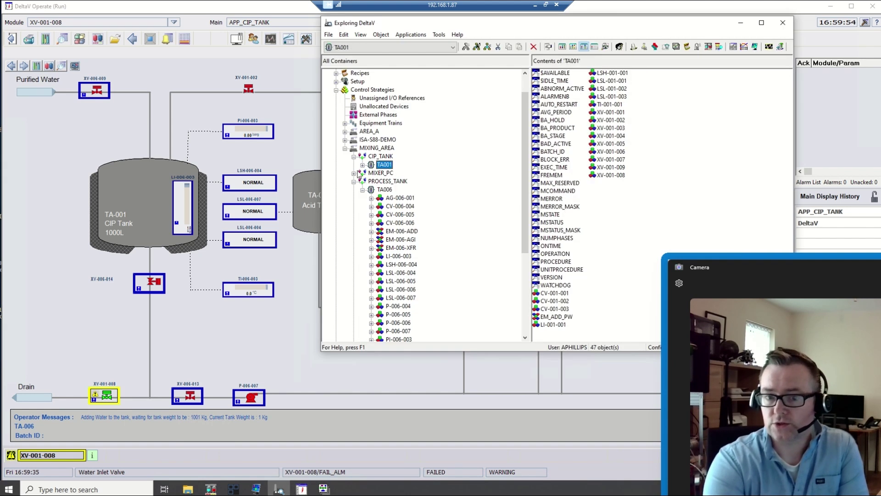
pyautogui.click(363, 189)
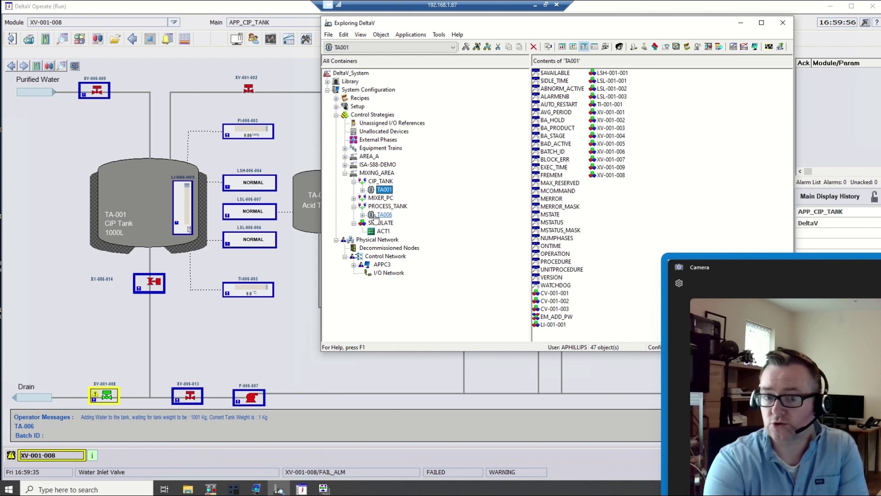